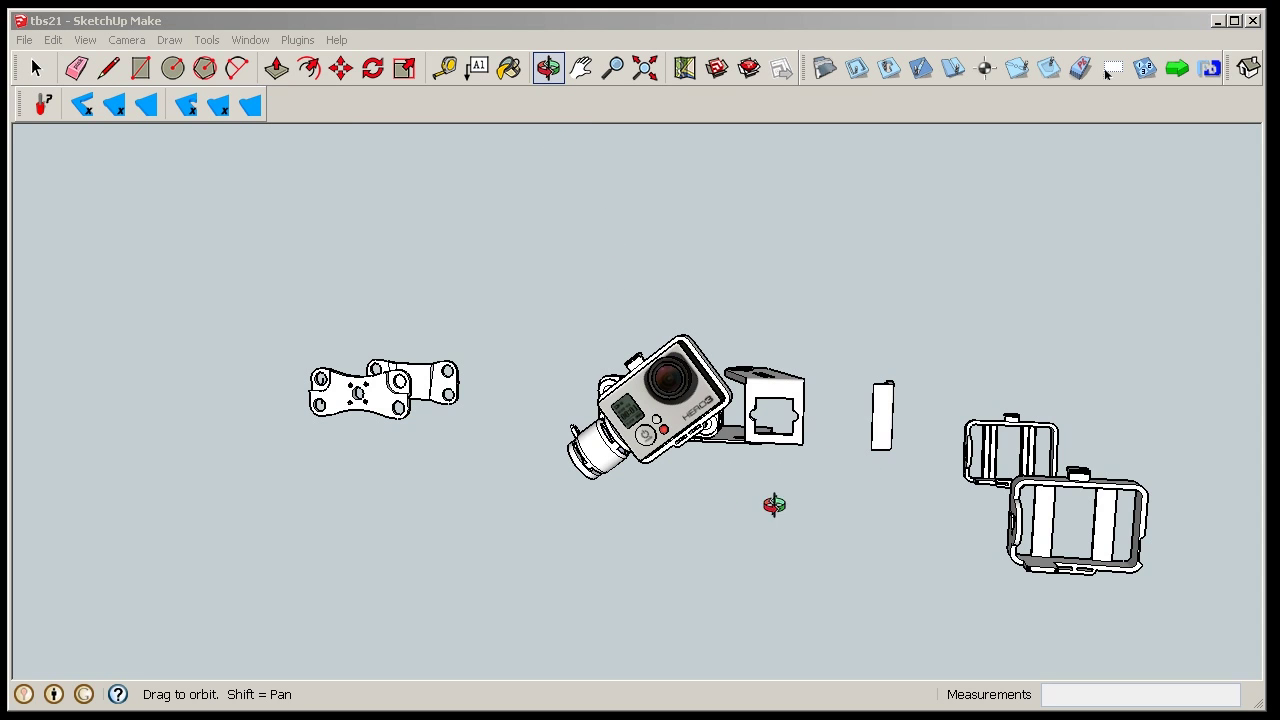
Examine the raised back straps, top clip and round motor mount of the first standalone camera frame.
{"action": "left_click_drag", "start_coordinate": [658, 495], "coordinate": [286, 287]}
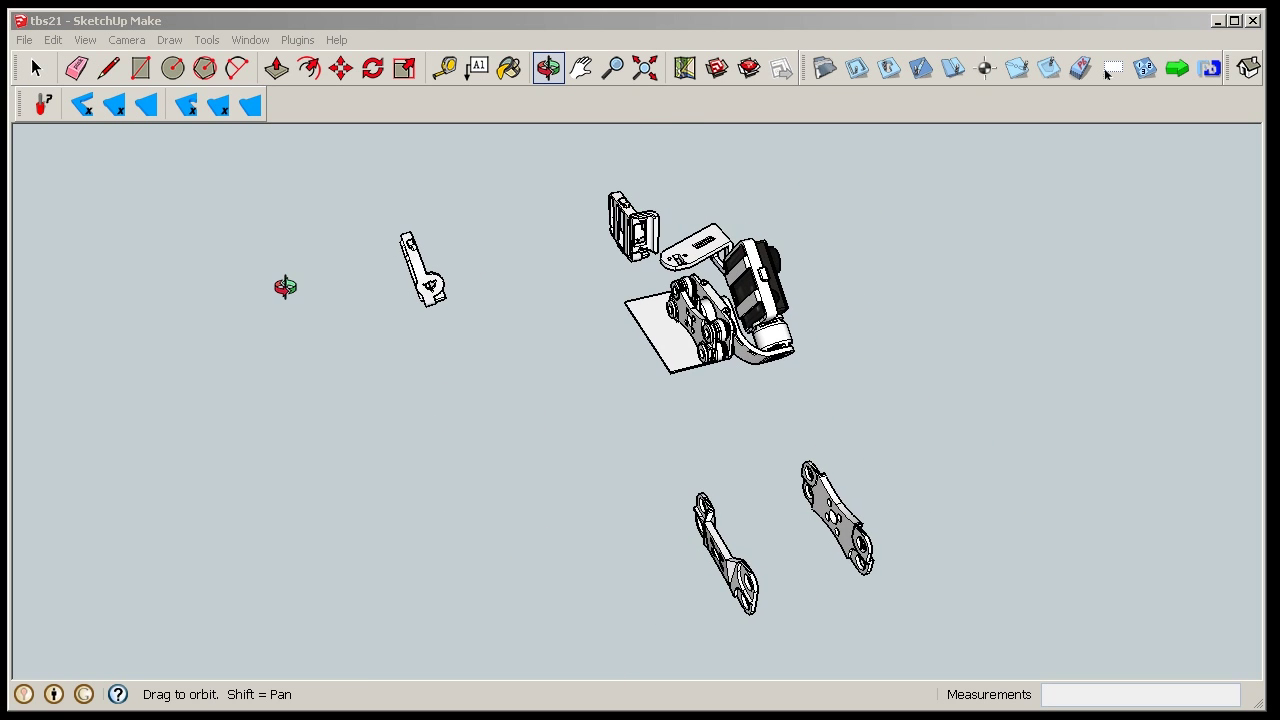
{"action": "scroll", "coordinate": [319, 282], "scroll_direction": "up", "scroll_amount": 8}
{"action": "left_click_drag", "start_coordinate": [402, 249], "coordinate": [565, 234]}
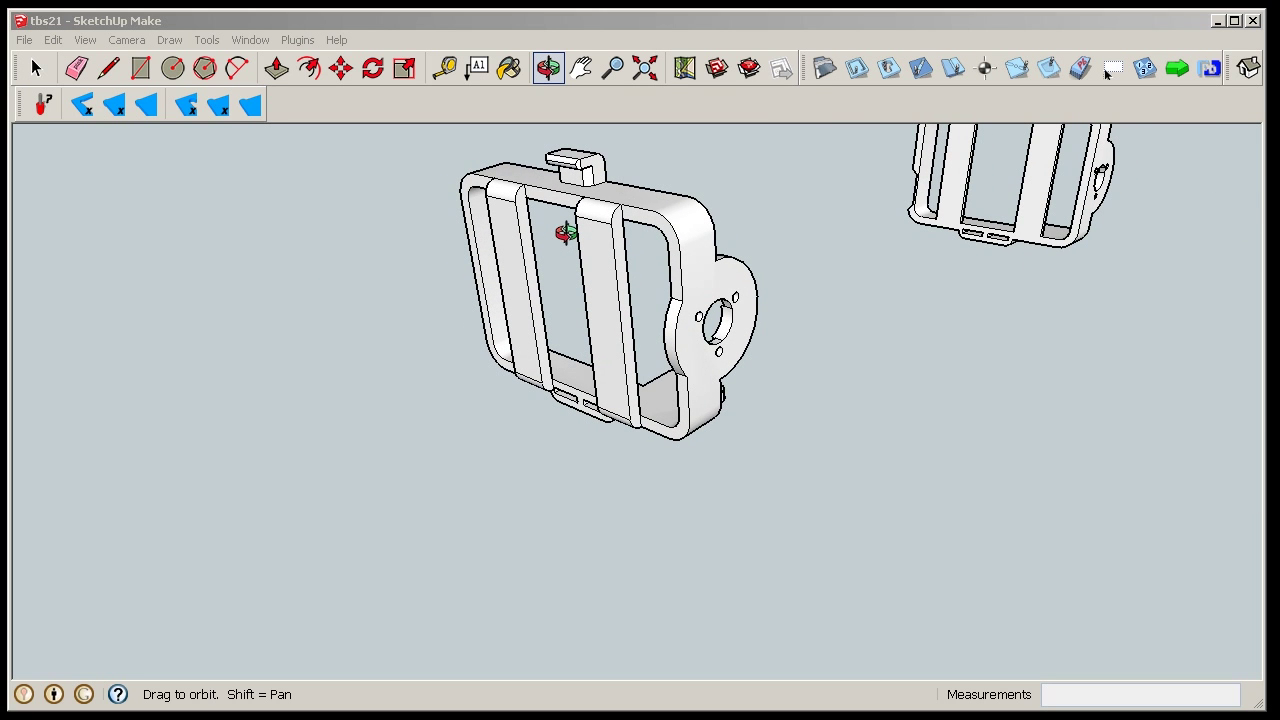
{"action": "left_click_drag", "start_coordinate": [716, 419], "coordinate": [700, 370]}
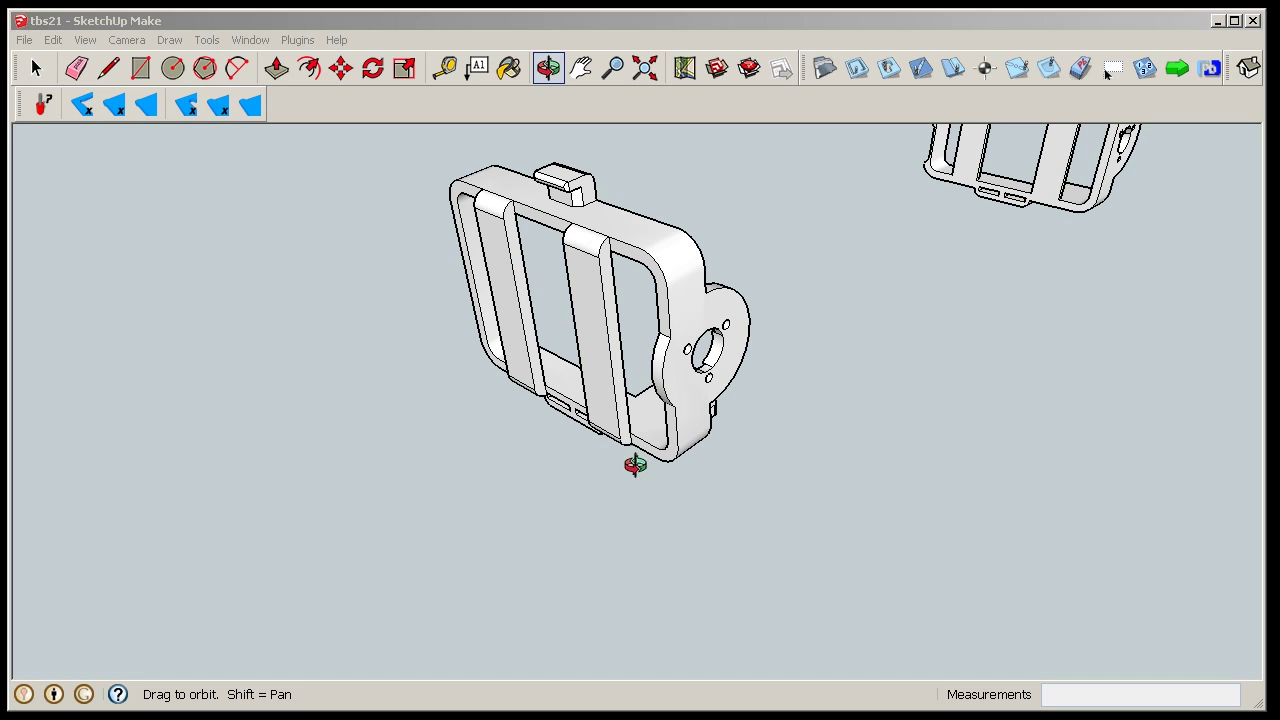
{"action": "left_click_drag", "start_coordinate": [552, 298], "coordinate": [577, 282]}
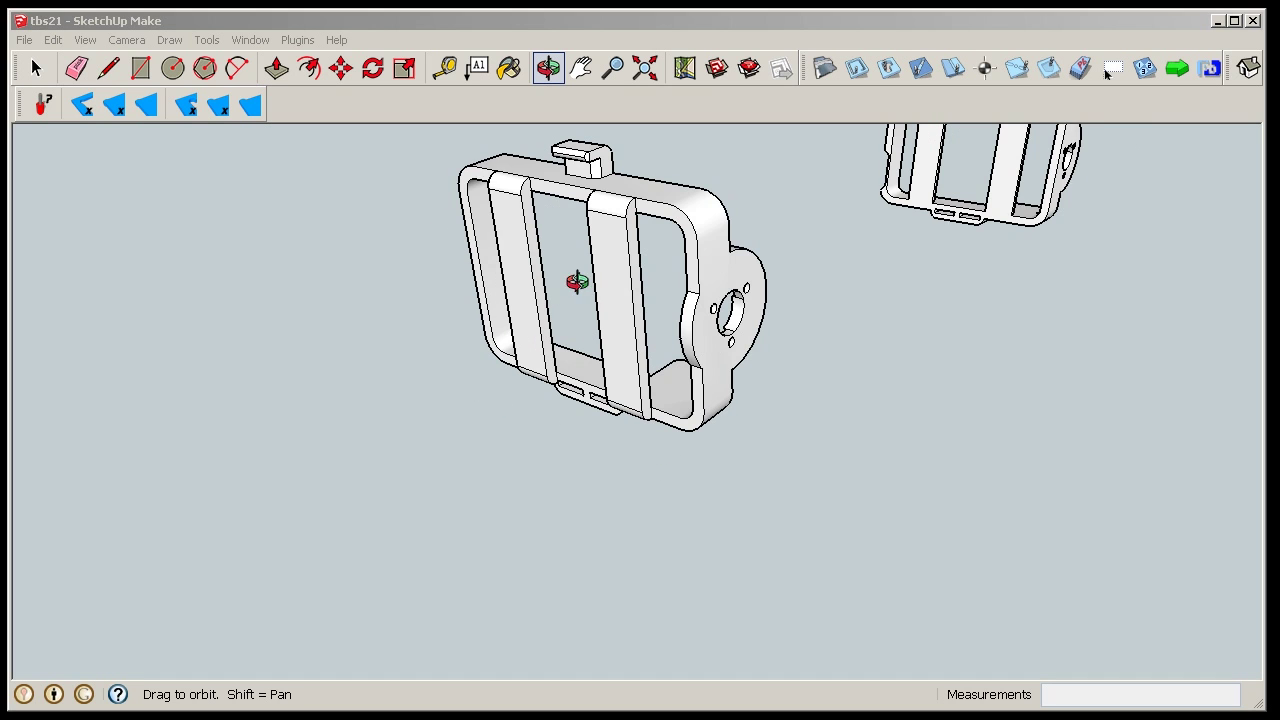
Examine the back of the other standalone camera frame, with its flat straps, top clip and slotted lower edge.
{"action": "left_click", "coordinate": [581, 68]}
{"action": "left_click_drag", "start_coordinate": [894, 269], "coordinate": [723, 503]}
{"action": "left_click_drag", "start_coordinate": [955, 305], "coordinate": [777, 423]}
{"action": "scroll", "coordinate": [738, 440], "scroll_direction": "up", "scroll_amount": 2}
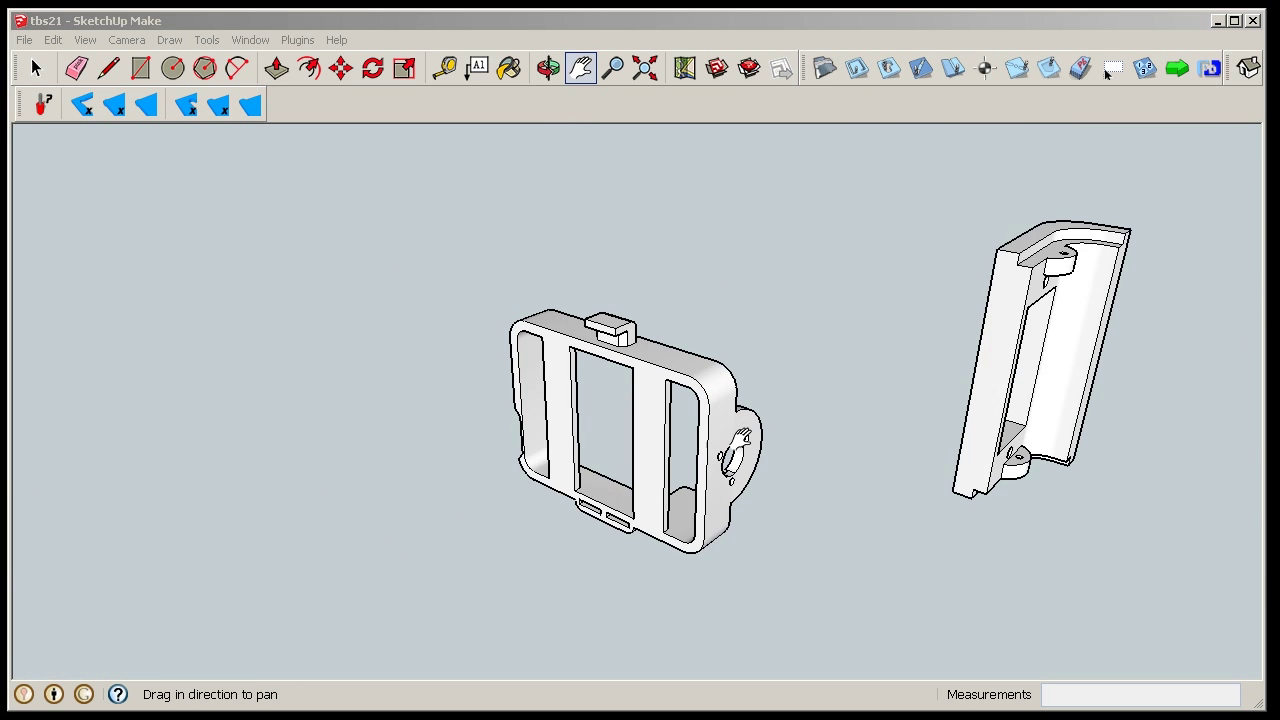
{"action": "scroll", "coordinate": [741, 437], "scroll_direction": "up", "scroll_amount": 3}
{"action": "left_click_drag", "start_coordinate": [706, 441], "coordinate": [767, 411]}
{"action": "left_click", "coordinate": [550, 65]}
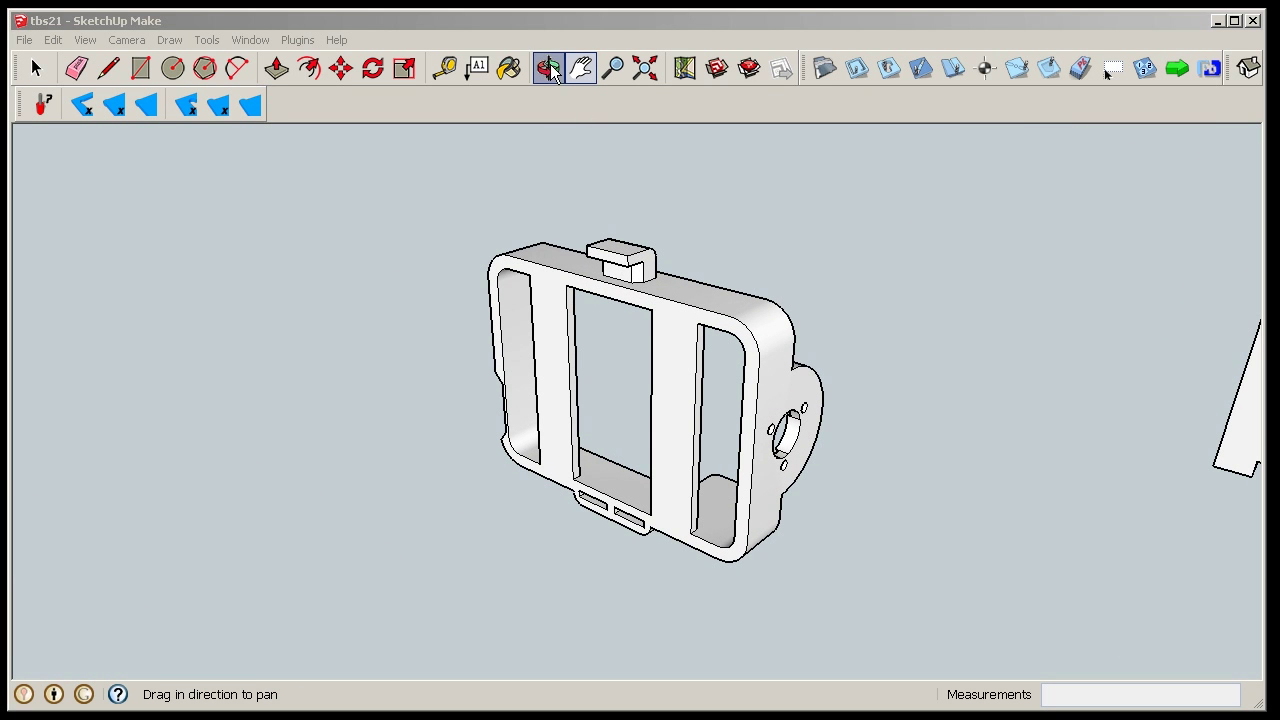
{"action": "left_click", "coordinate": [549, 68]}
{"action": "left_click_drag", "start_coordinate": [660, 400], "coordinate": [695, 380]}
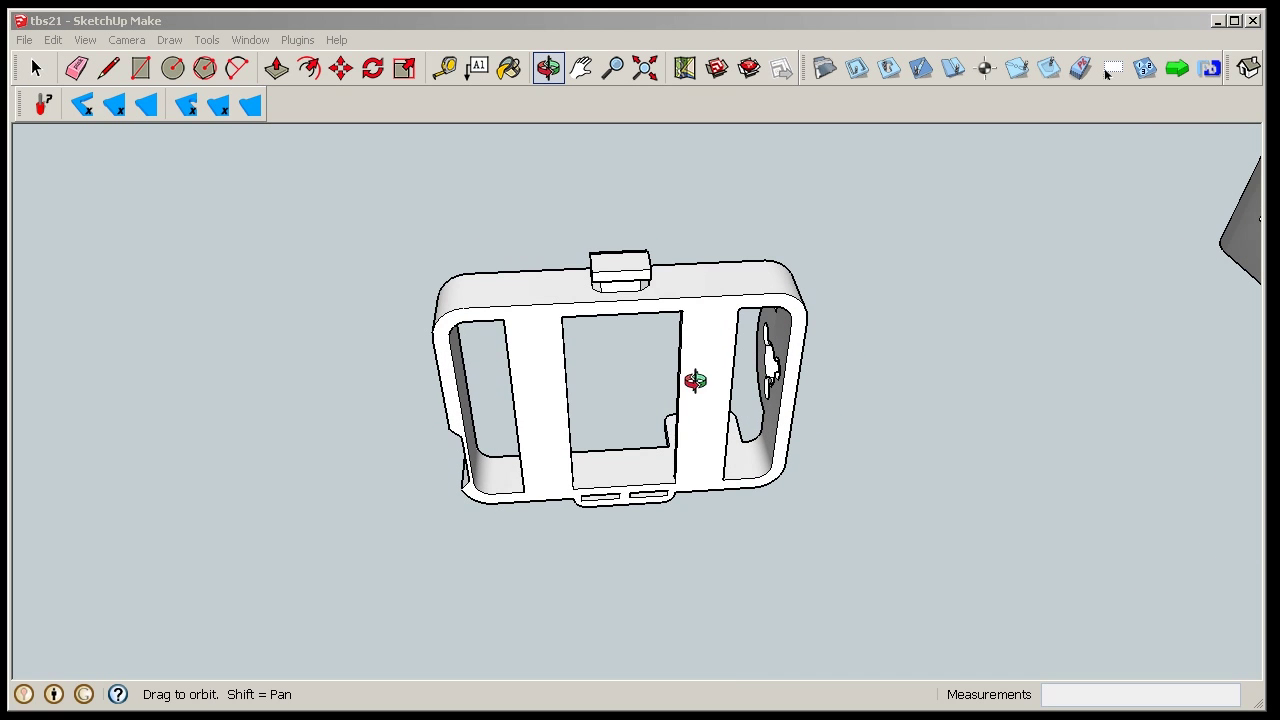
{"action": "left_click_drag", "start_coordinate": [765, 418], "coordinate": [723, 366]}
Inspect the camera frame's open side, including the motor mount holes, bottom ledge, cable slots and notched lower corner.
{"action": "left_click_drag", "start_coordinate": [506, 434], "coordinate": [939, 457]}
{"action": "scroll", "coordinate": [939, 457], "scroll_direction": "up", "scroll_amount": 5}
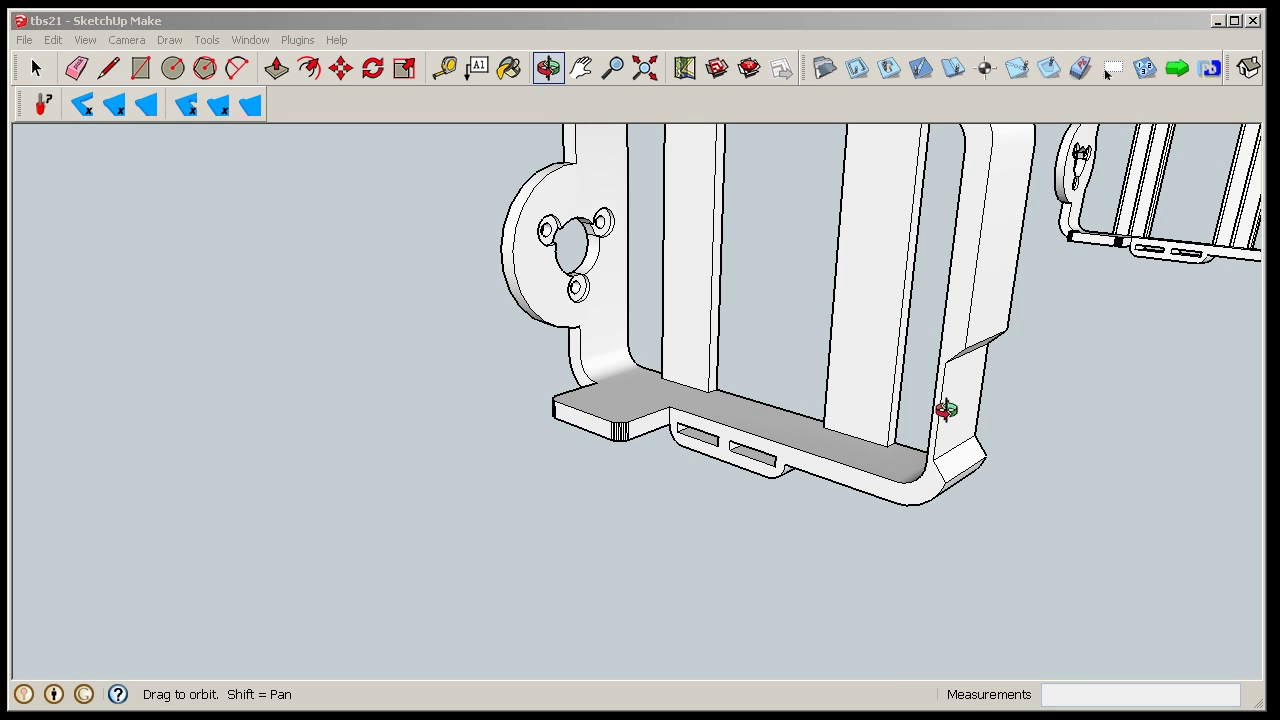
{"action": "left_click_drag", "start_coordinate": [946, 417], "coordinate": [937, 389]}
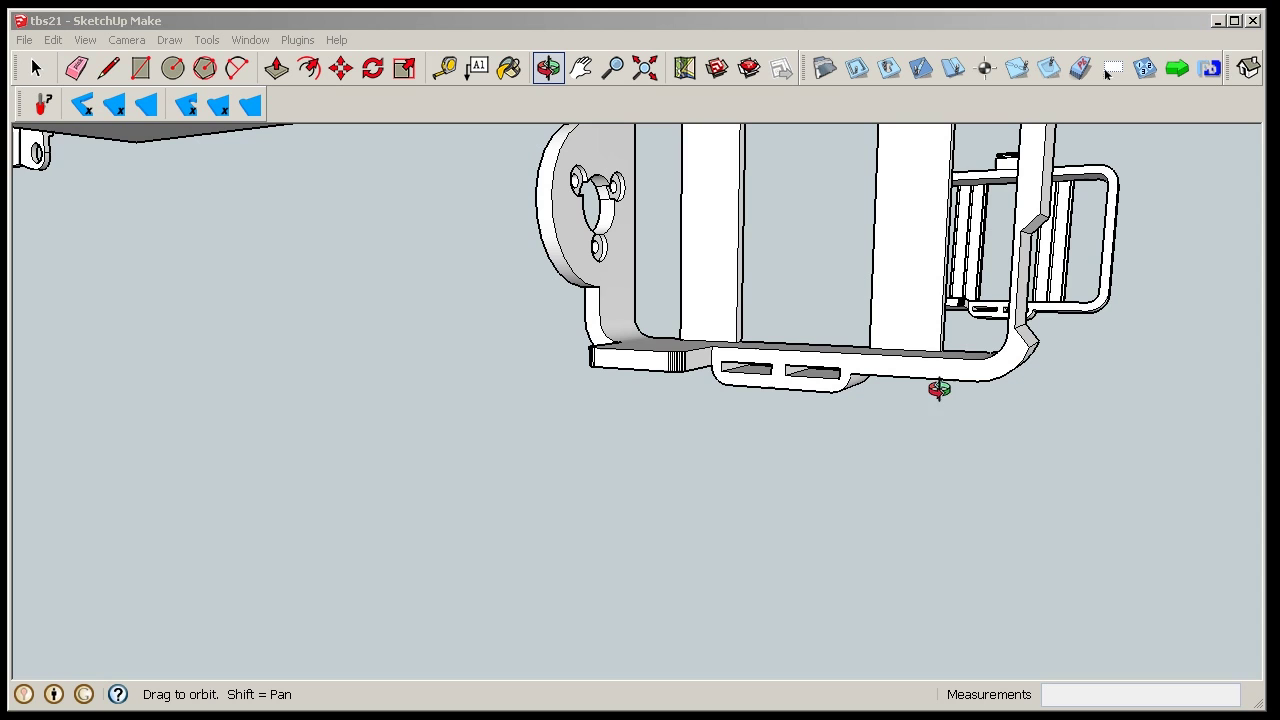
{"action": "left_click_drag", "start_coordinate": [1014, 263], "coordinate": [983, 322]}
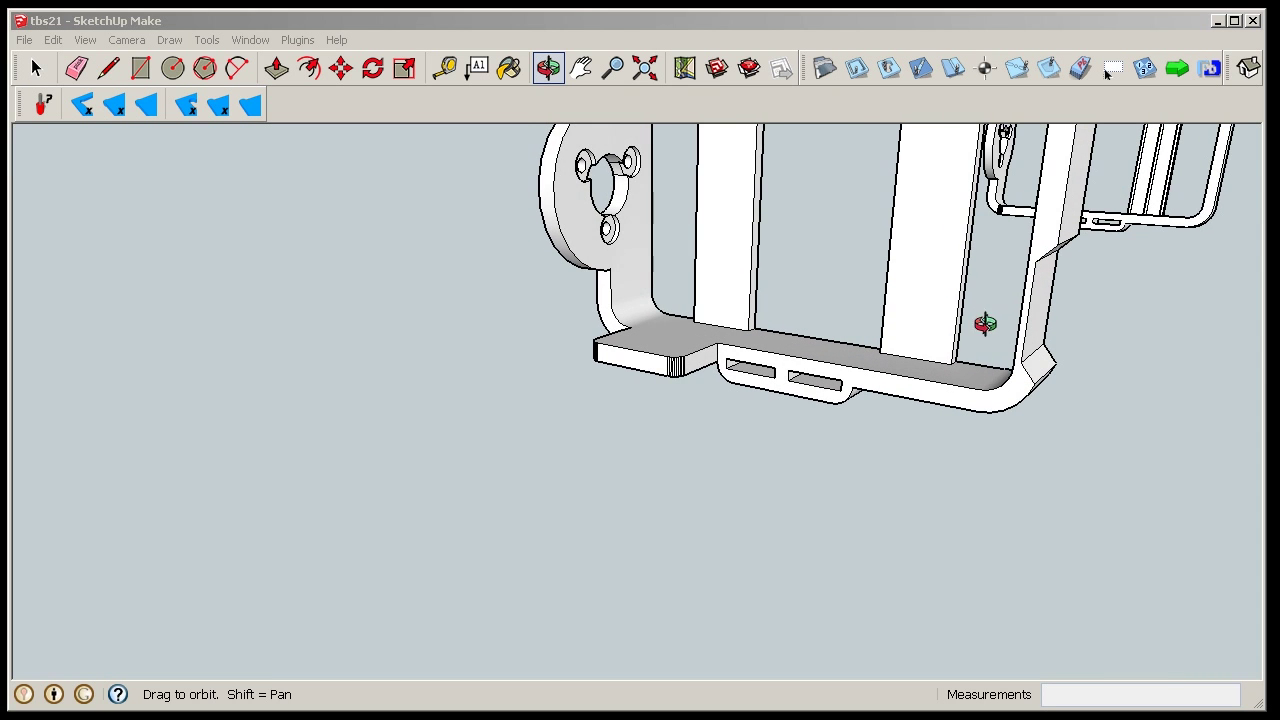
{"action": "left_click_drag", "start_coordinate": [1072, 259], "coordinate": [1035, 307]}
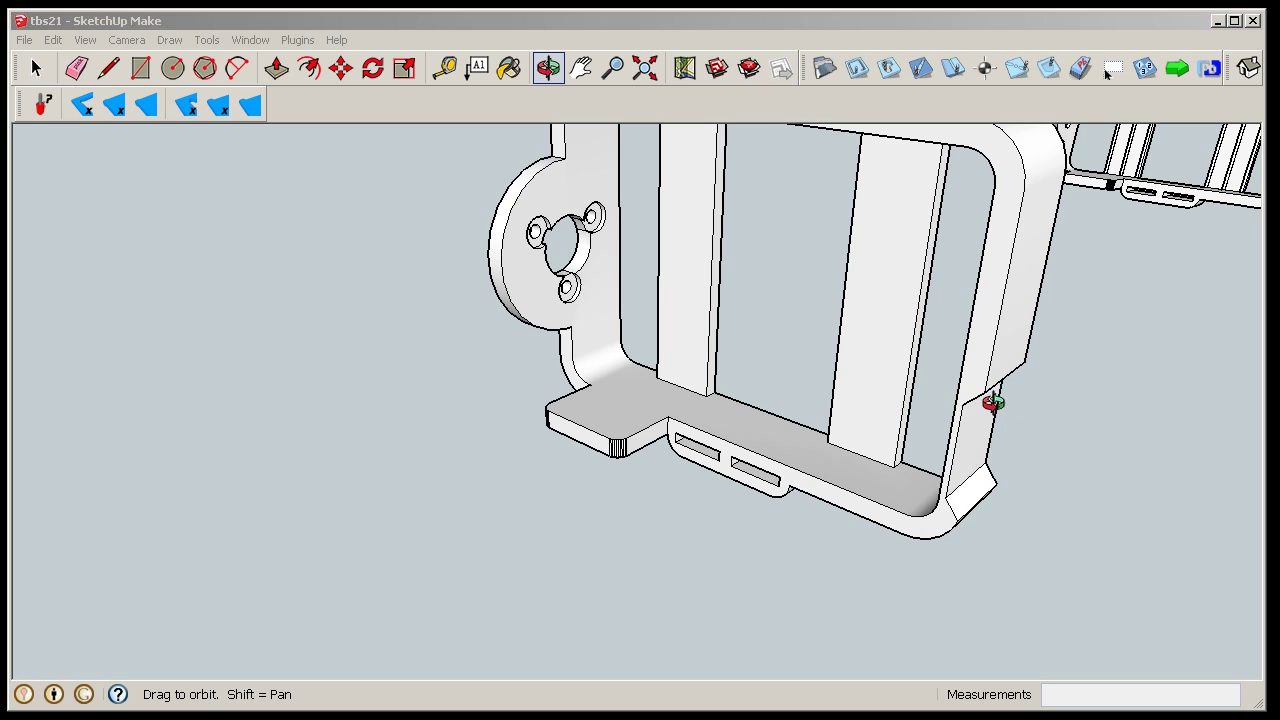
{"action": "scroll", "coordinate": [993, 403], "scroll_direction": "down", "scroll_amount": 5}
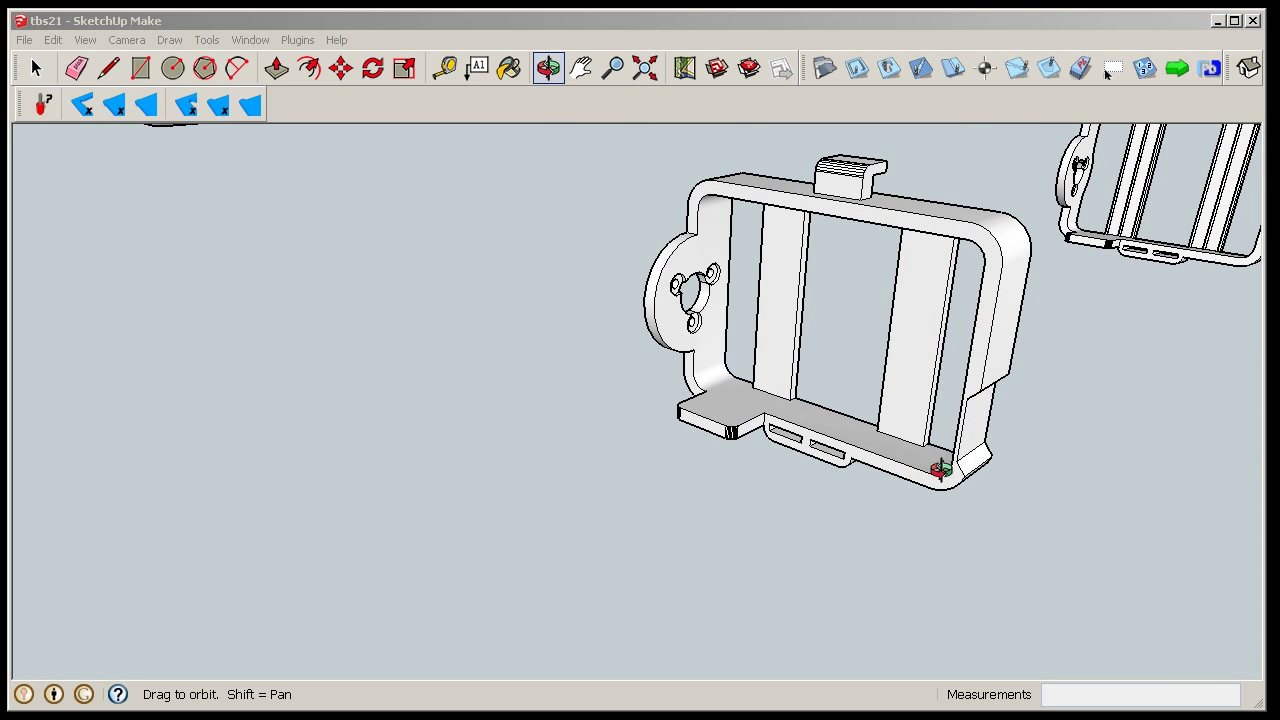
Examine the two separate four-hole damper plates beside the gimbal assembly.
{"action": "left_click_drag", "start_coordinate": [968, 395], "coordinate": [616, 218]}
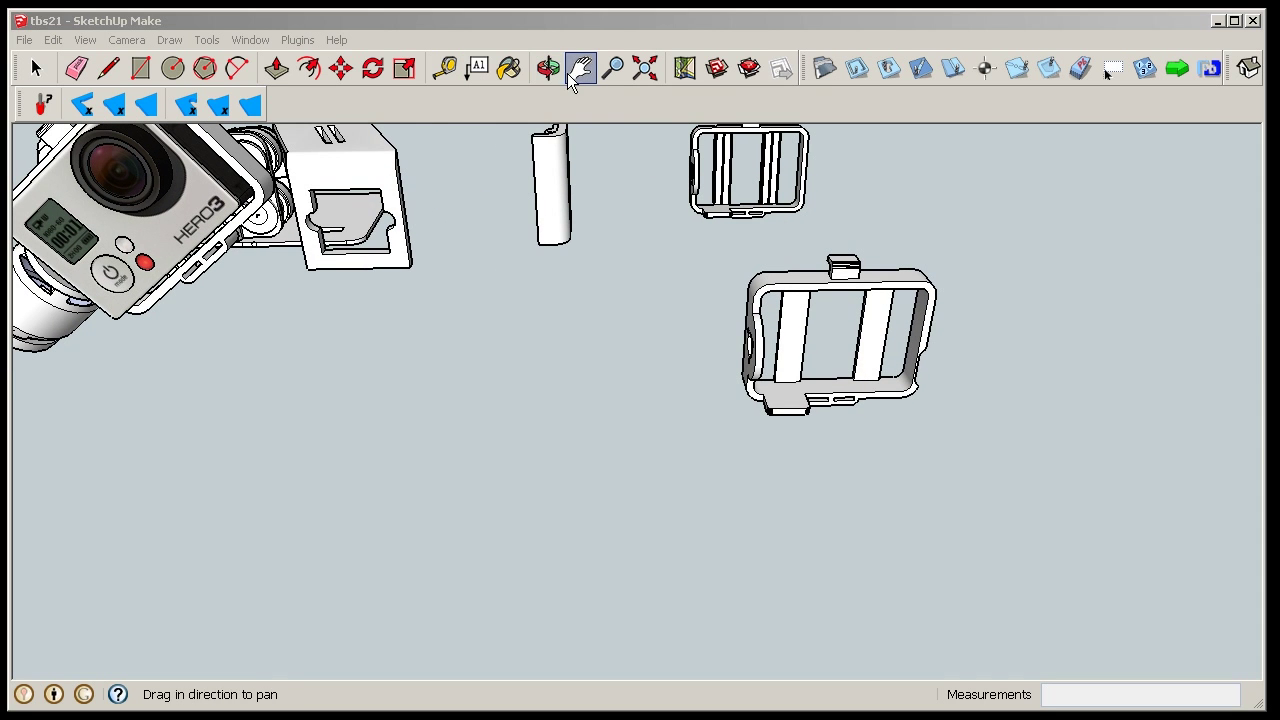
{"action": "left_click_drag", "start_coordinate": [306, 352], "coordinate": [878, 433]}
{"action": "mouse_move", "coordinate": [352, 320]}
{"action": "left_mouse_down"}
{"action": "mouse_move", "coordinate": [857, 377]}
{"action": "mouse_move", "coordinate": [888, 397]}
{"action": "left_mouse_up"}
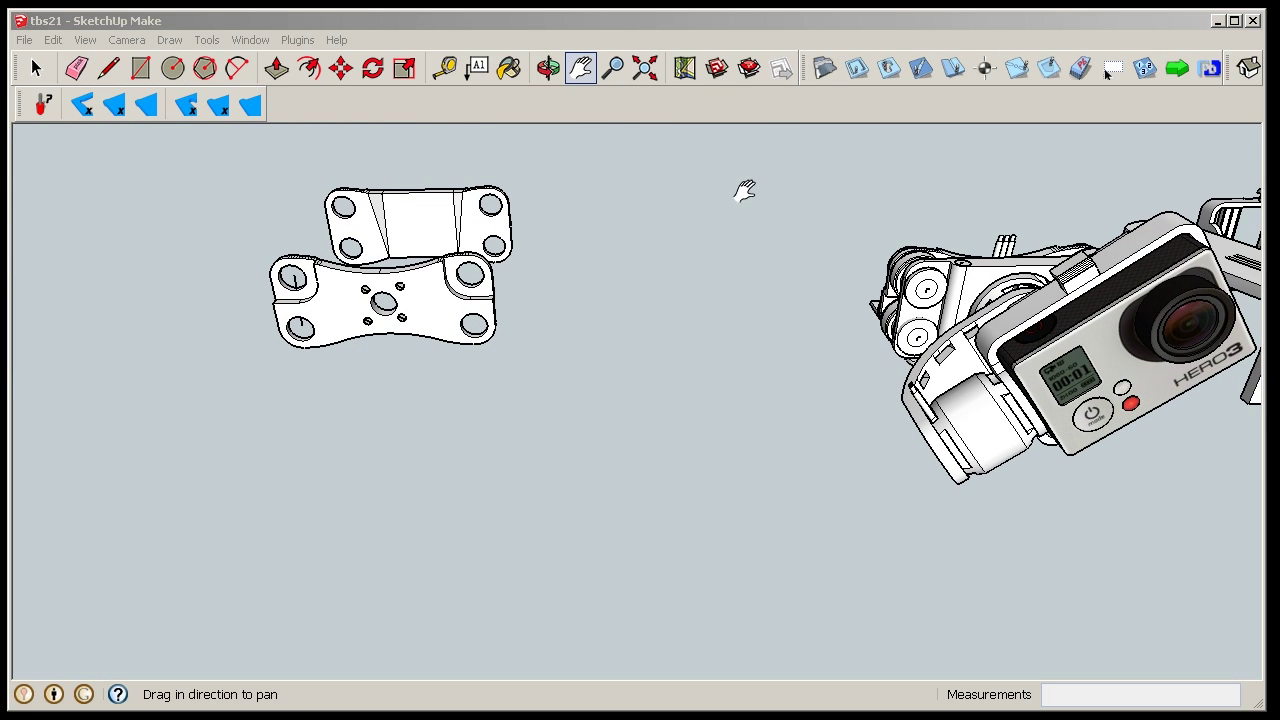
{"action": "left_click", "coordinate": [548, 68]}
{"action": "left_click_drag", "start_coordinate": [580, 268], "coordinate": [748, 133]}
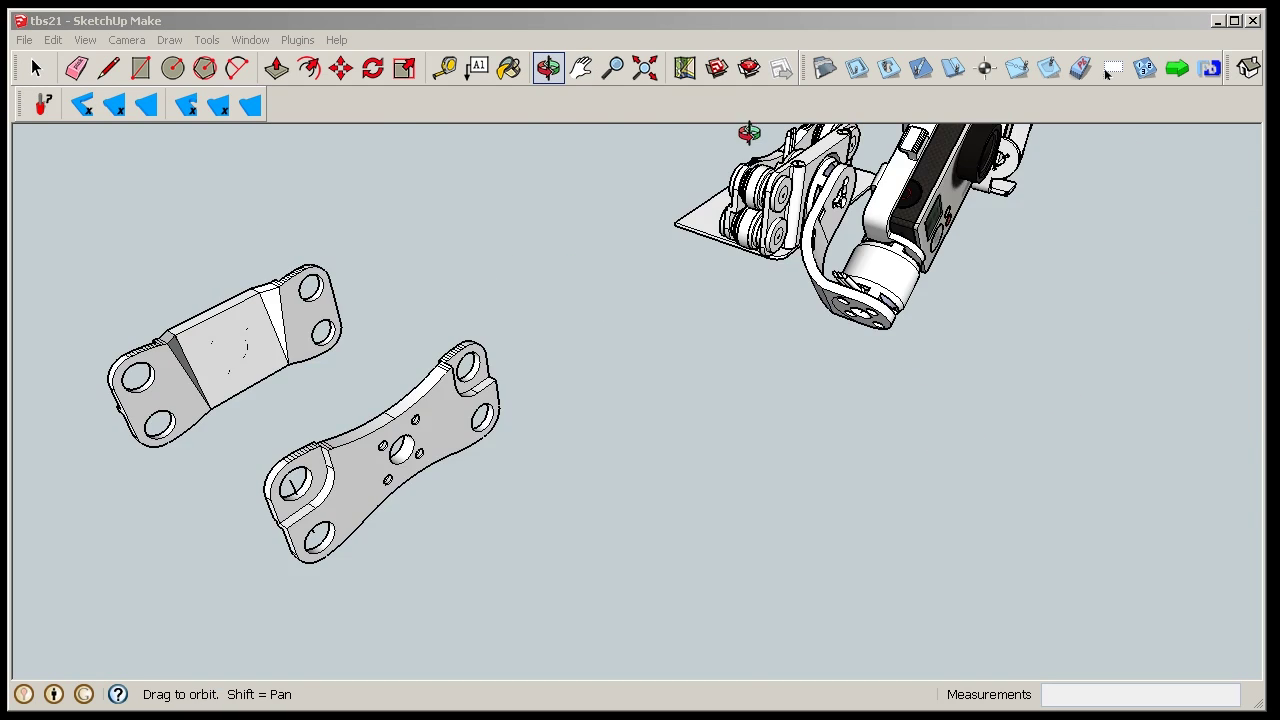
Inspect the vibration dampers between the two mounting plates and the curved motor arm of the gimbal assembly.
{"action": "left_click_drag", "start_coordinate": [700, 170], "coordinate": [900, 130]}
{"action": "scroll", "coordinate": [608, 162], "scroll_direction": "up", "scroll_amount": 6}
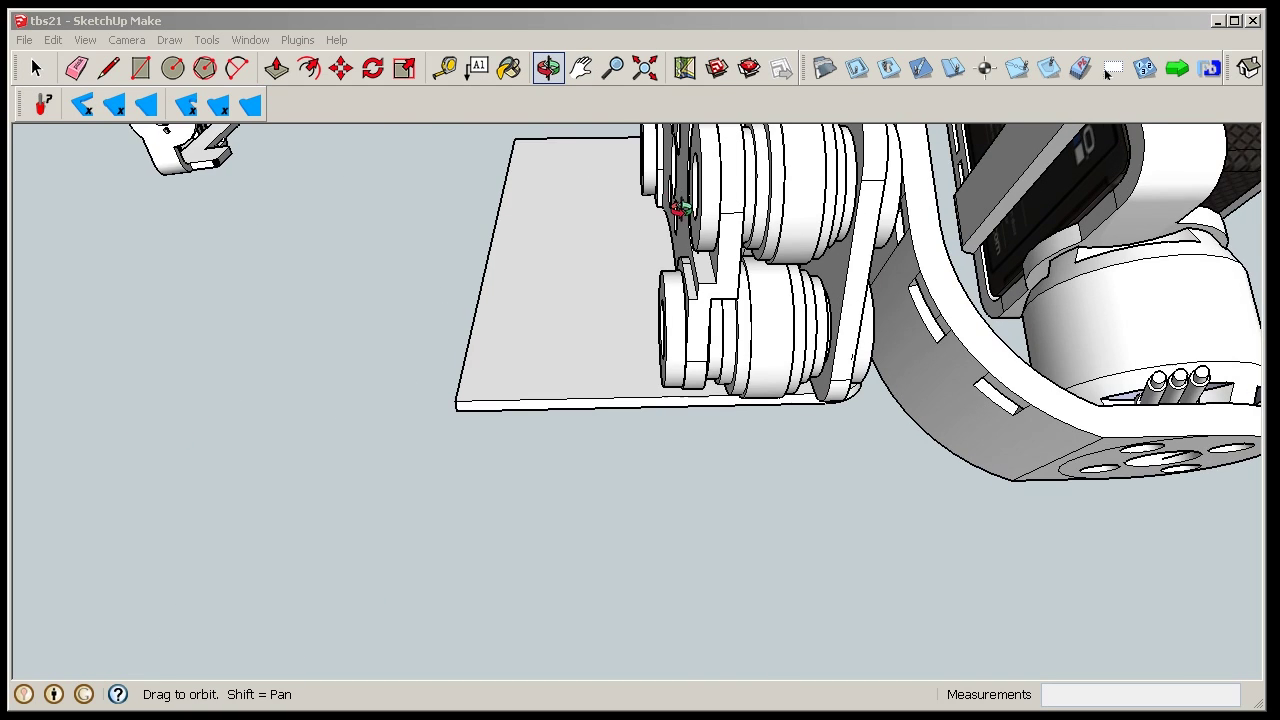
{"action": "left_click_drag", "start_coordinate": [681, 208], "coordinate": [716, 226]}
{"action": "left_click", "coordinate": [580, 68]}
{"action": "left_click_drag", "start_coordinate": [724, 183], "coordinate": [646, 378]}
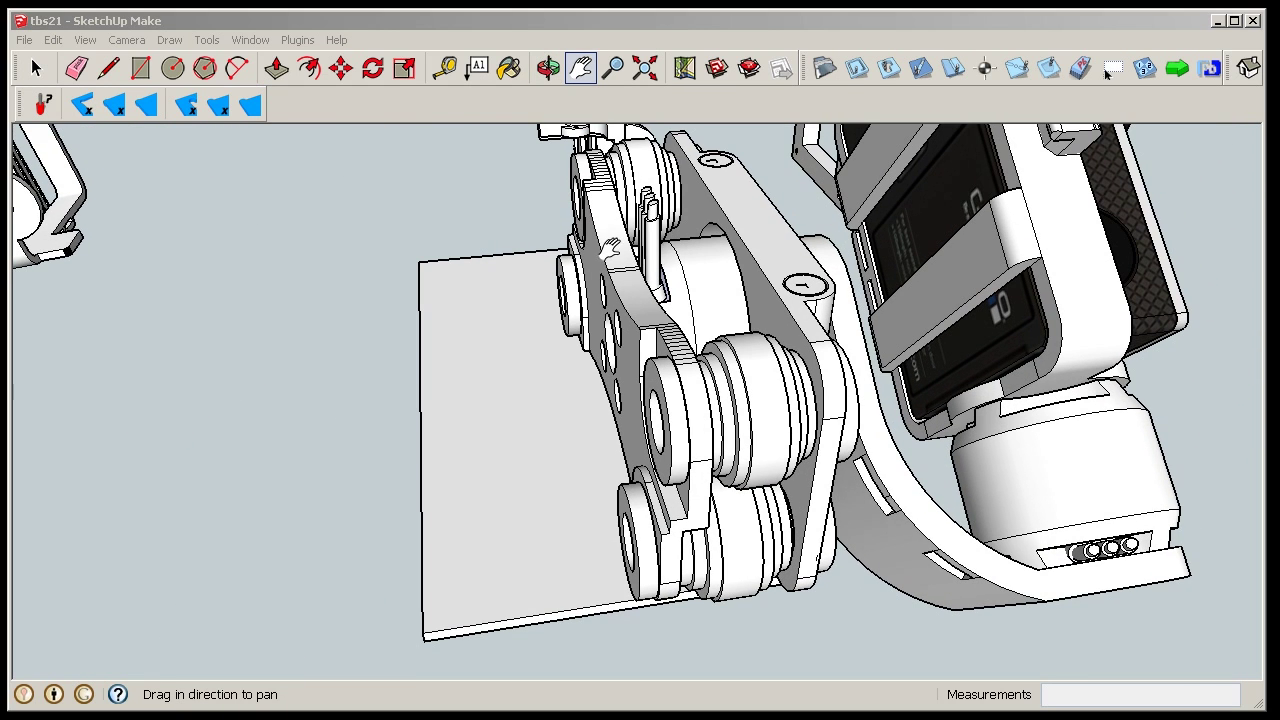
{"action": "left_click_drag", "start_coordinate": [614, 285], "coordinate": [576, 252]}
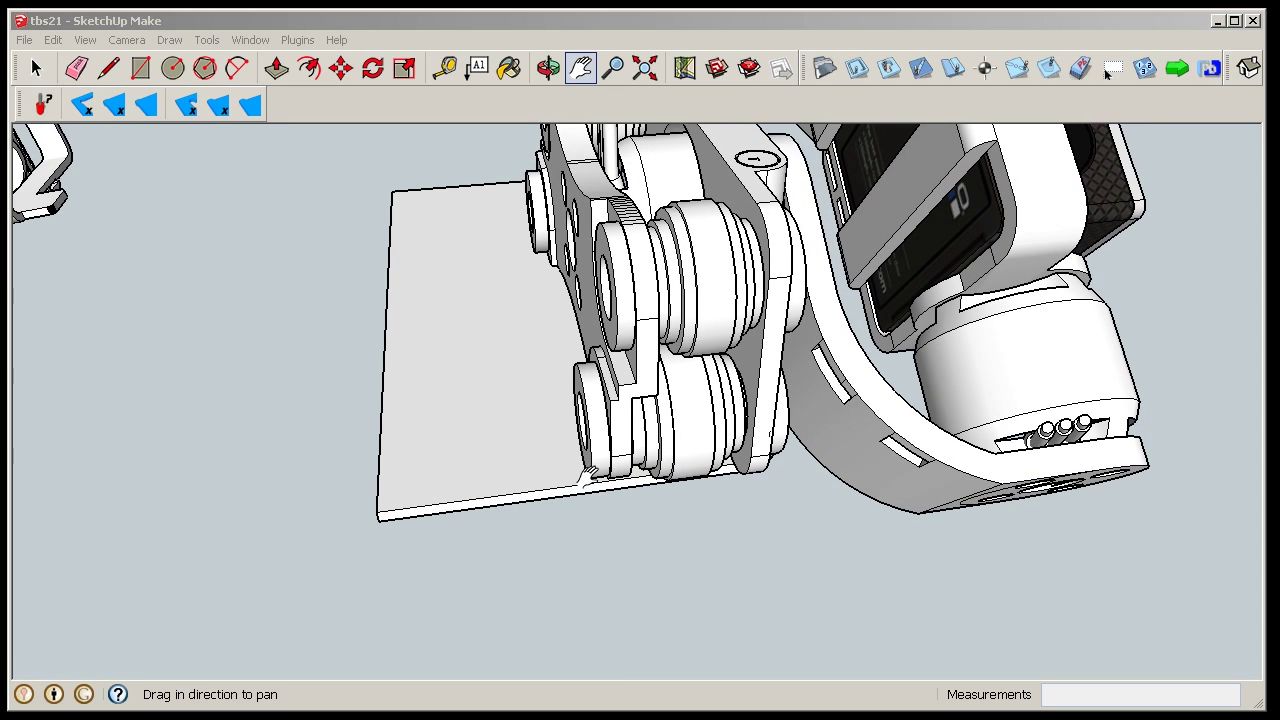
{"action": "left_click_drag", "start_coordinate": [626, 422], "coordinate": [598, 410]}
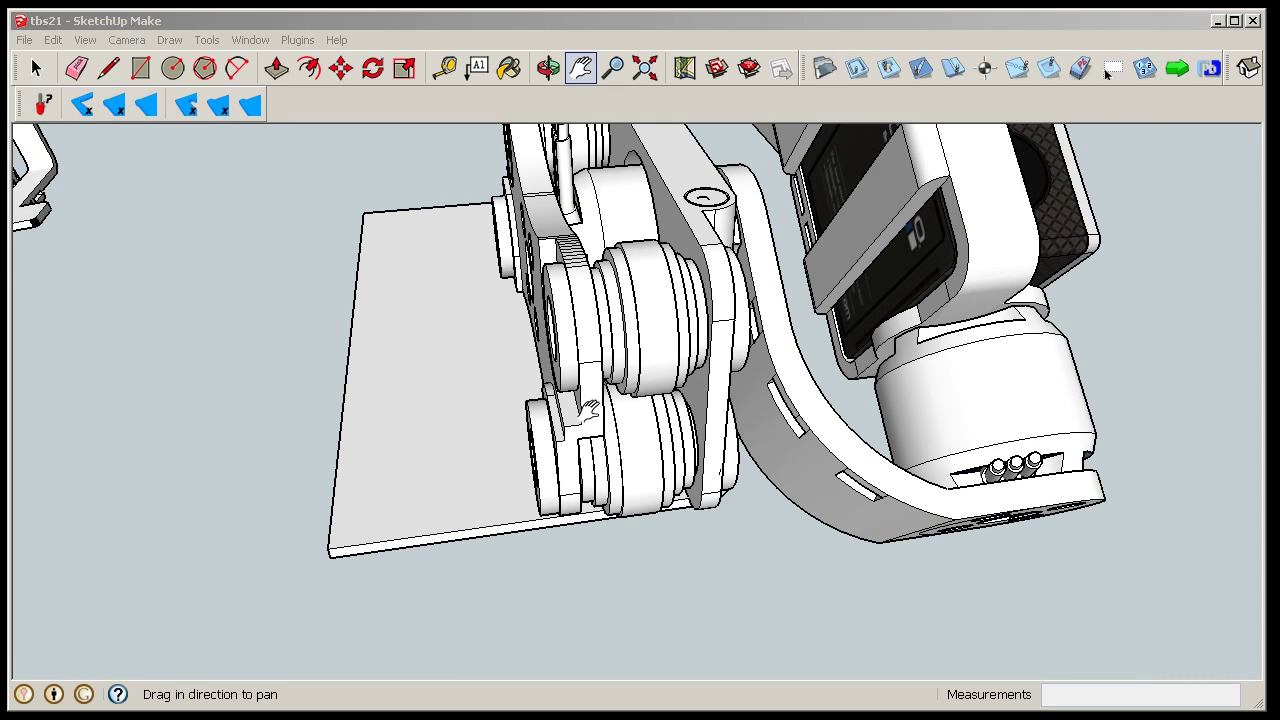
{"action": "left_click_drag", "start_coordinate": [585, 460], "coordinate": [576, 408]}
{"action": "left_click_drag", "start_coordinate": [708, 380], "coordinate": [706, 387]}
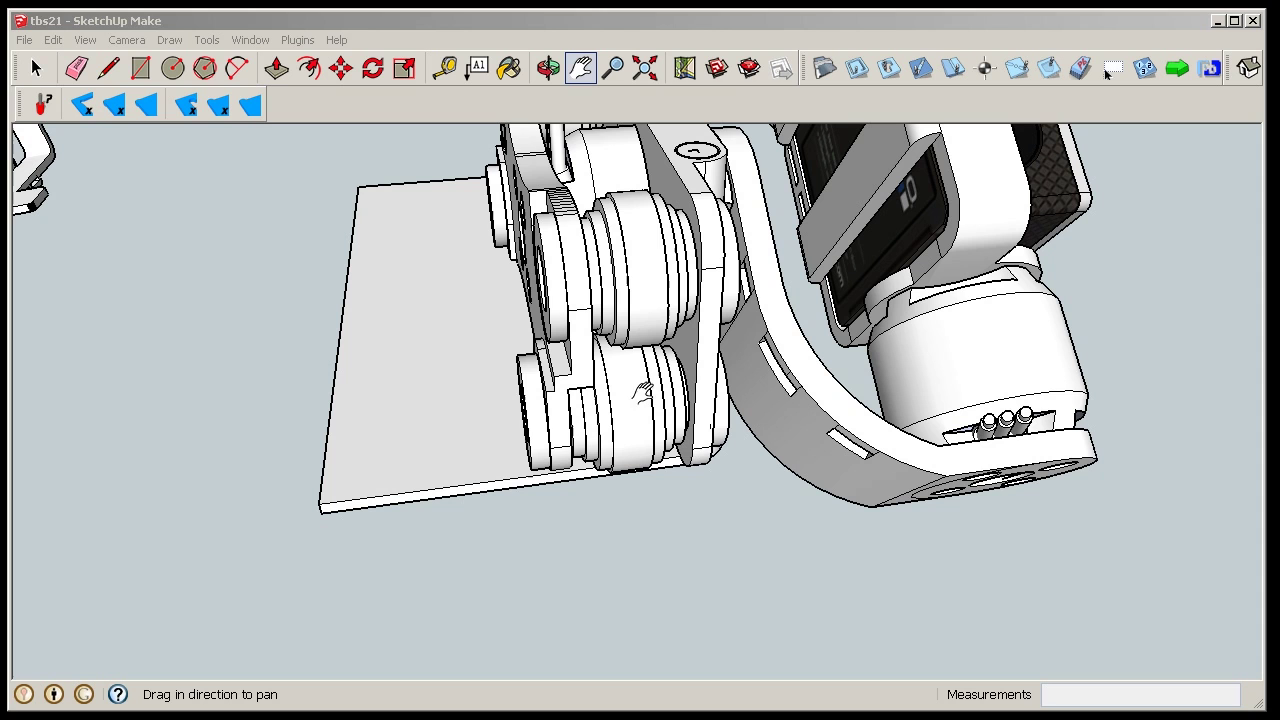
{"action": "middle_click_drag", "start_coordinate": [724, 242], "coordinate": [653, 303]}
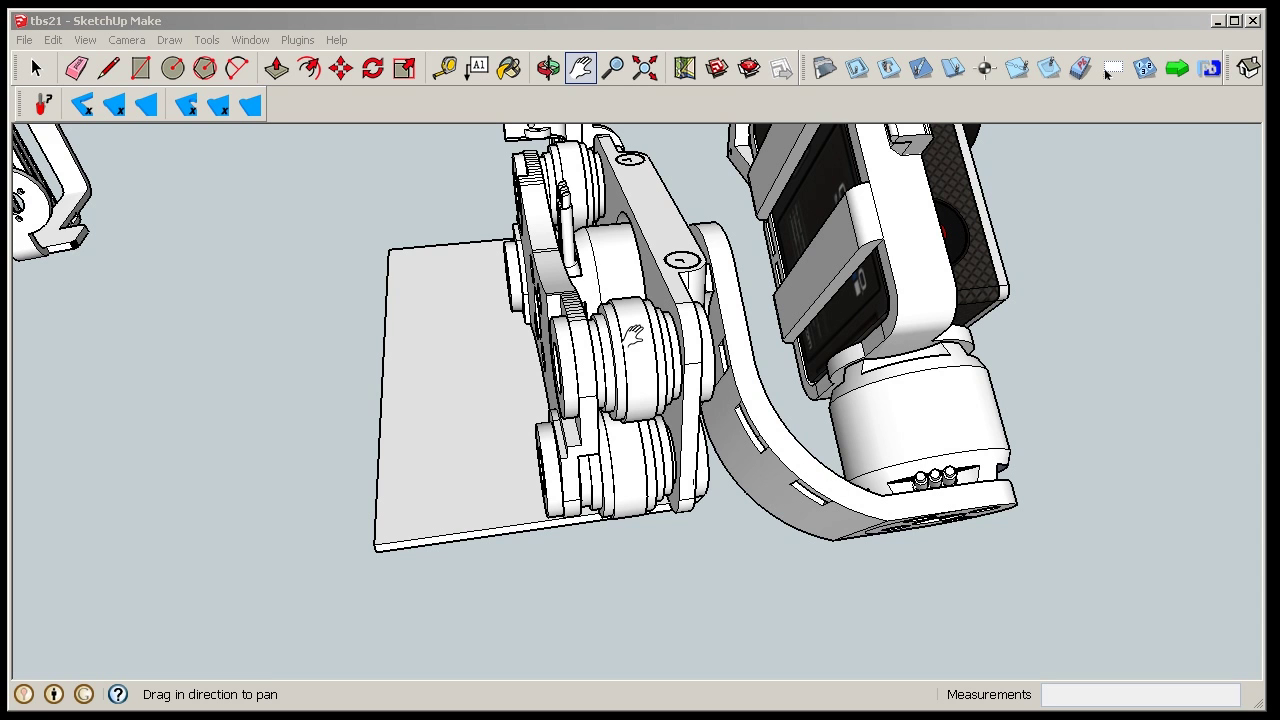
{"action": "left_click_drag", "start_coordinate": [675, 442], "coordinate": [674, 500]}
{"action": "left_click_drag", "start_coordinate": [768, 570], "coordinate": [777, 523]}
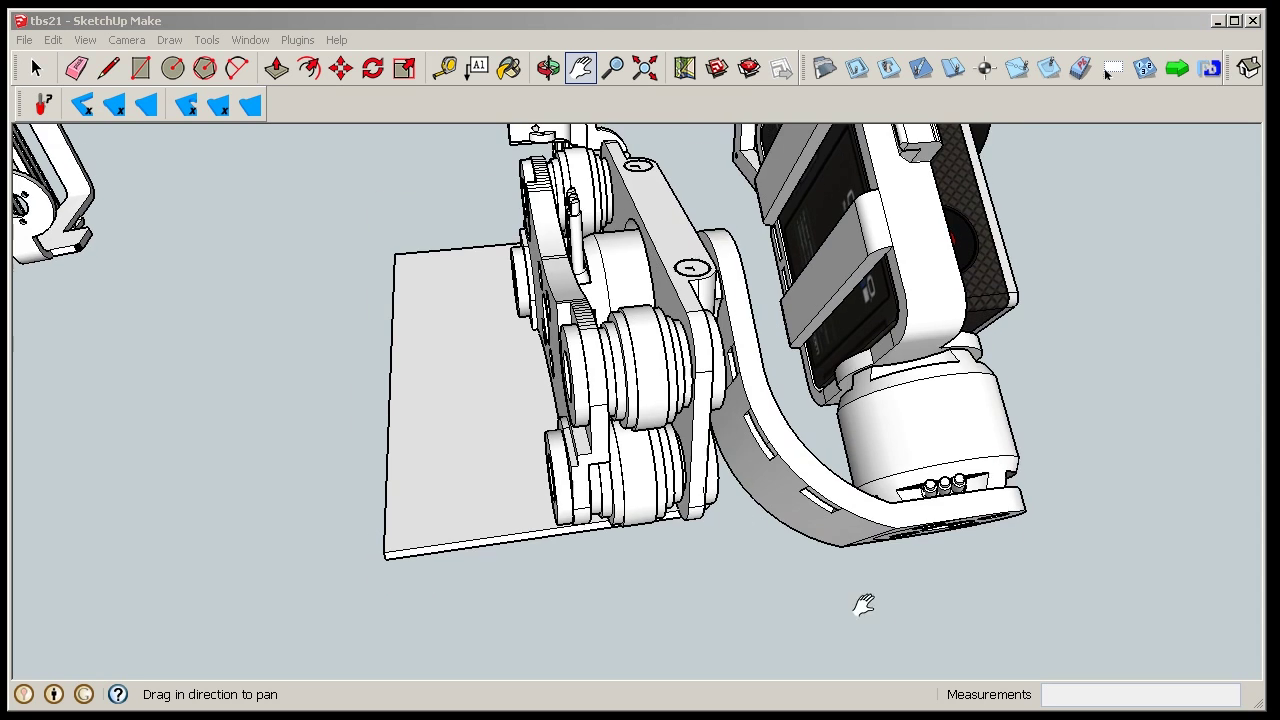
{"action": "left_click_drag", "start_coordinate": [864, 605], "coordinate": [840, 423]}
{"action": "scroll", "coordinate": [840, 423], "scroll_direction": "down", "scroll_amount": 2}
{"action": "left_click_drag", "start_coordinate": [774, 359], "coordinate": [760, 422]}
{"action": "left_click_drag", "start_coordinate": [786, 534], "coordinate": [750, 418]}
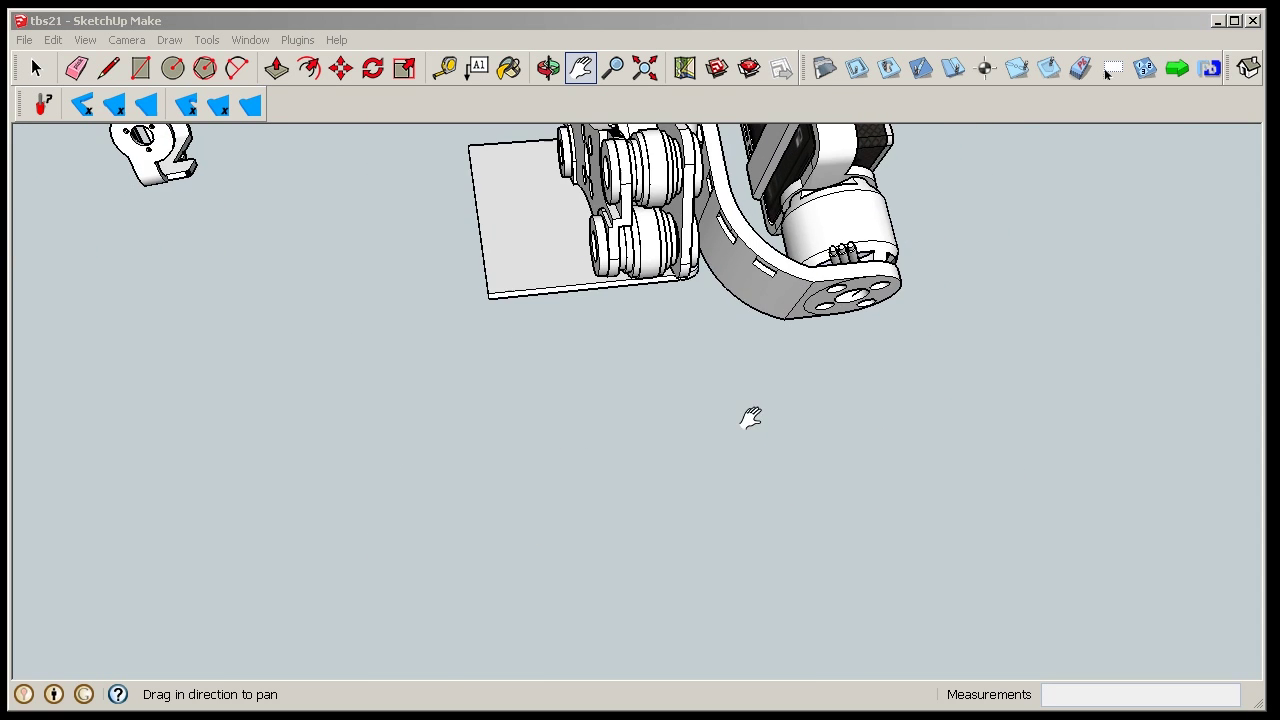
Examine both faces of the separate damper plate with the offset centre section, including its edge profile and screw holes.
{"action": "middle_click_drag", "start_coordinate": [751, 418], "coordinate": [365, 255]}
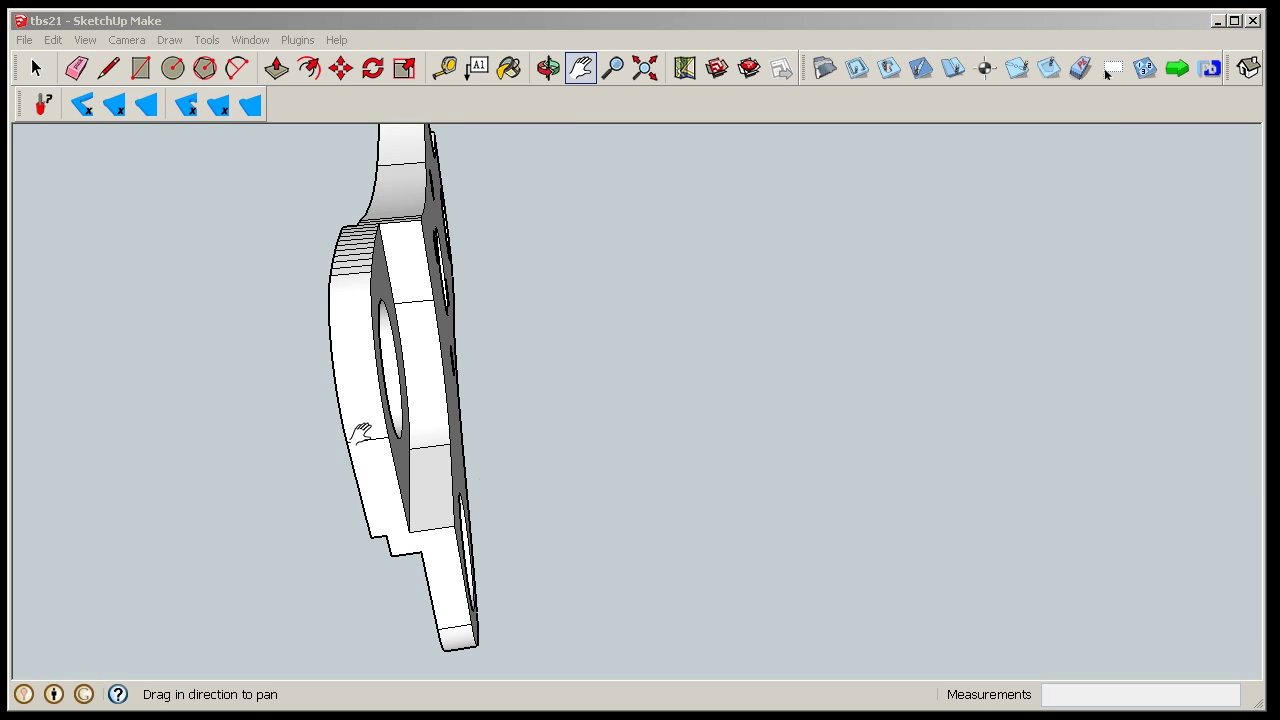
{"action": "middle_click_drag", "start_coordinate": [362, 432], "coordinate": [509, 177]}
{"action": "left_click", "coordinate": [548, 67]}
{"action": "left_click_drag", "start_coordinate": [486, 260], "coordinate": [610, 340]}
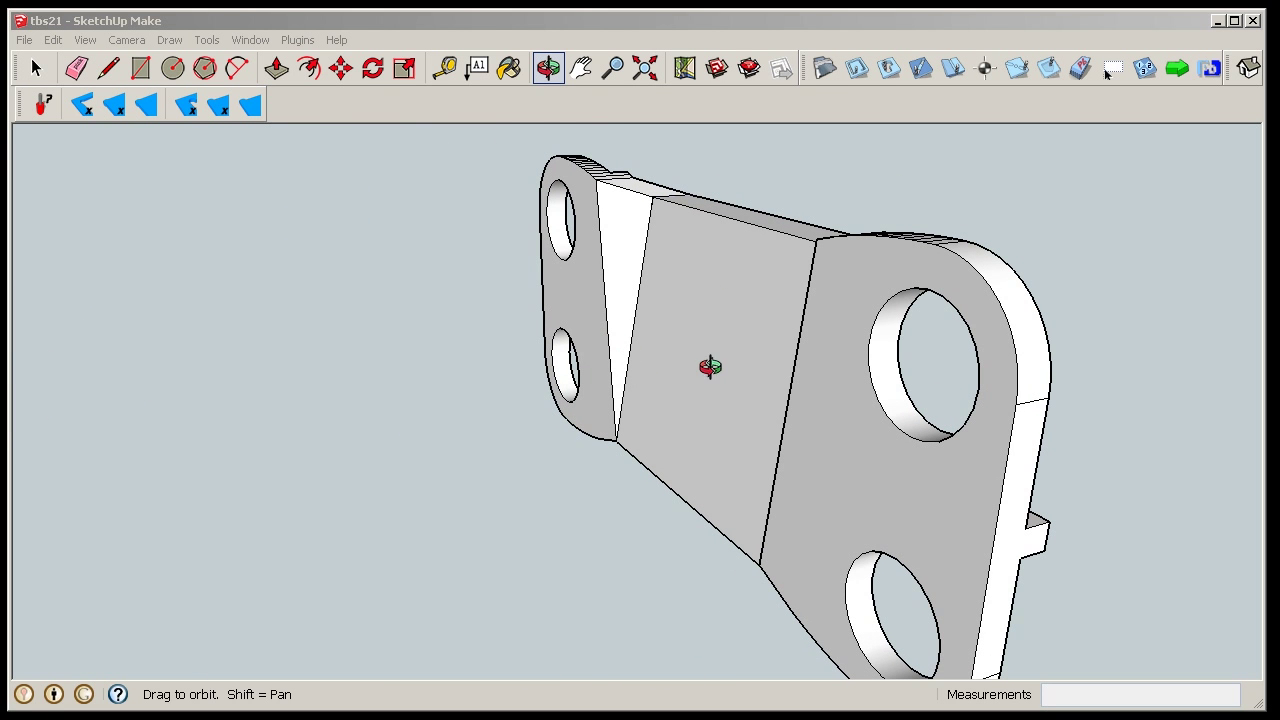
{"action": "left_click_drag", "start_coordinate": [710, 367], "coordinate": [659, 341]}
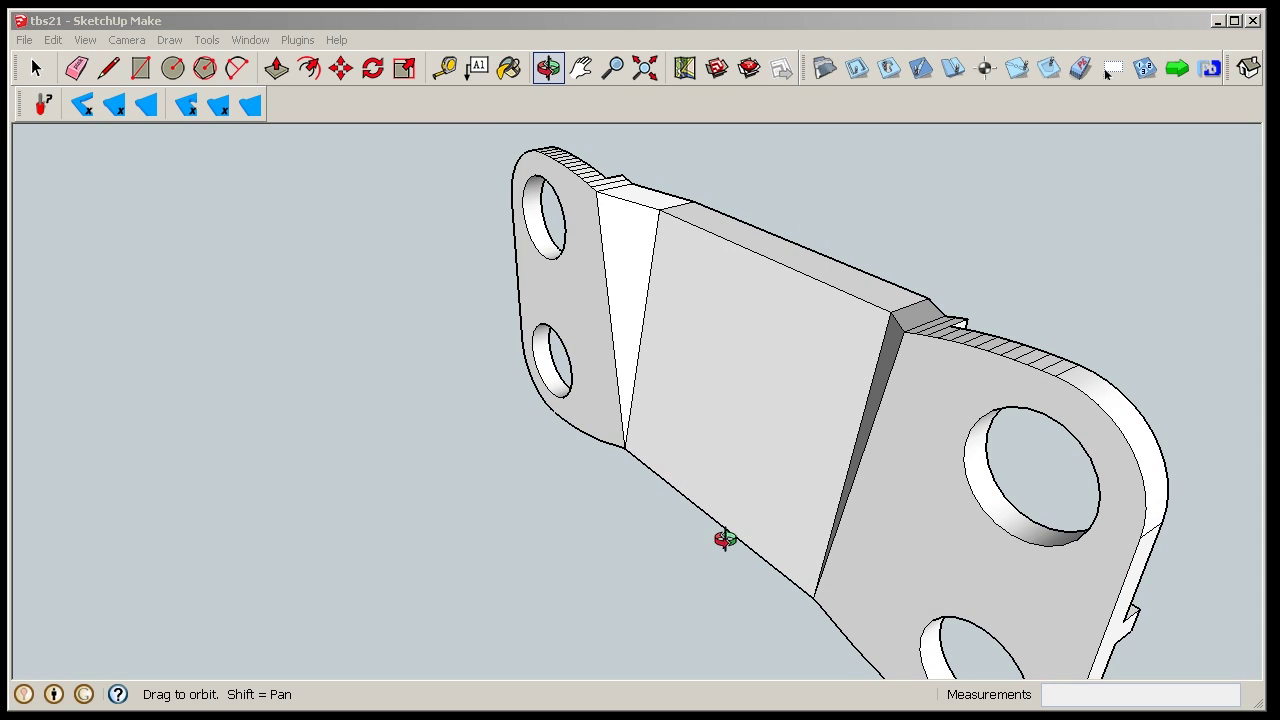
{"action": "left_click_drag", "start_coordinate": [768, 512], "coordinate": [684, 513]}
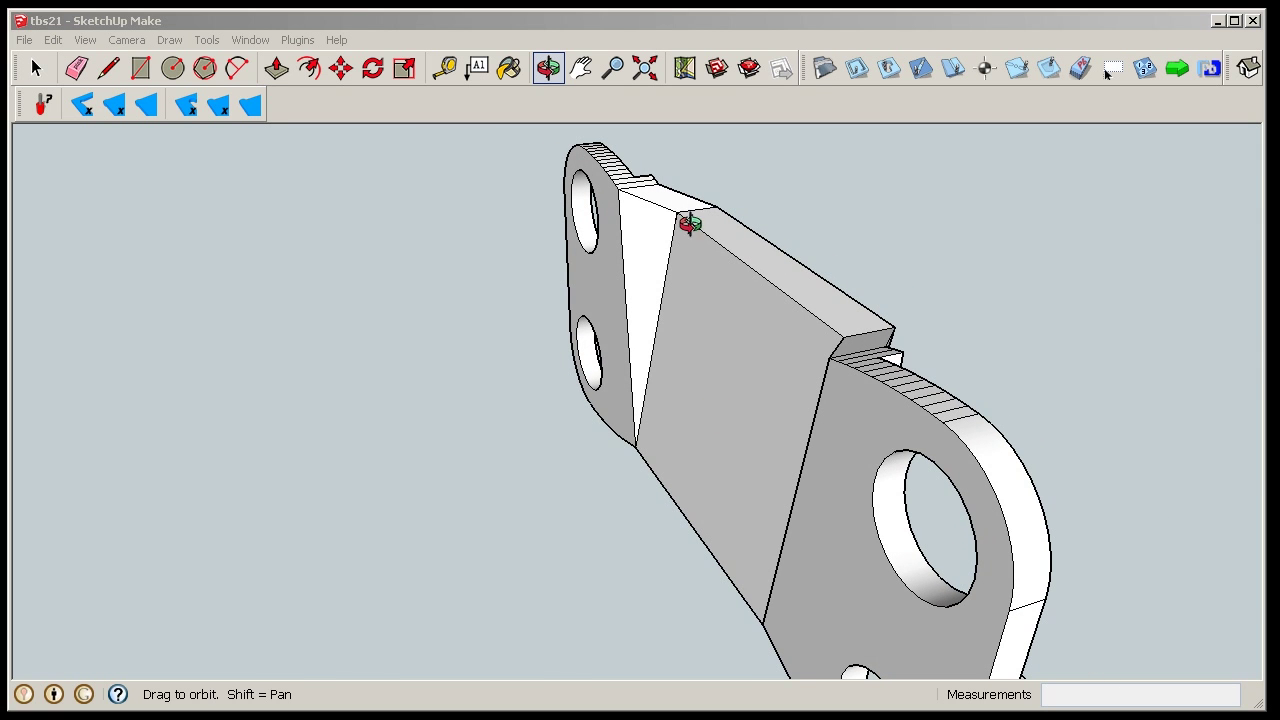
{"action": "left_click_drag", "start_coordinate": [689, 220], "coordinate": [457, 451]}
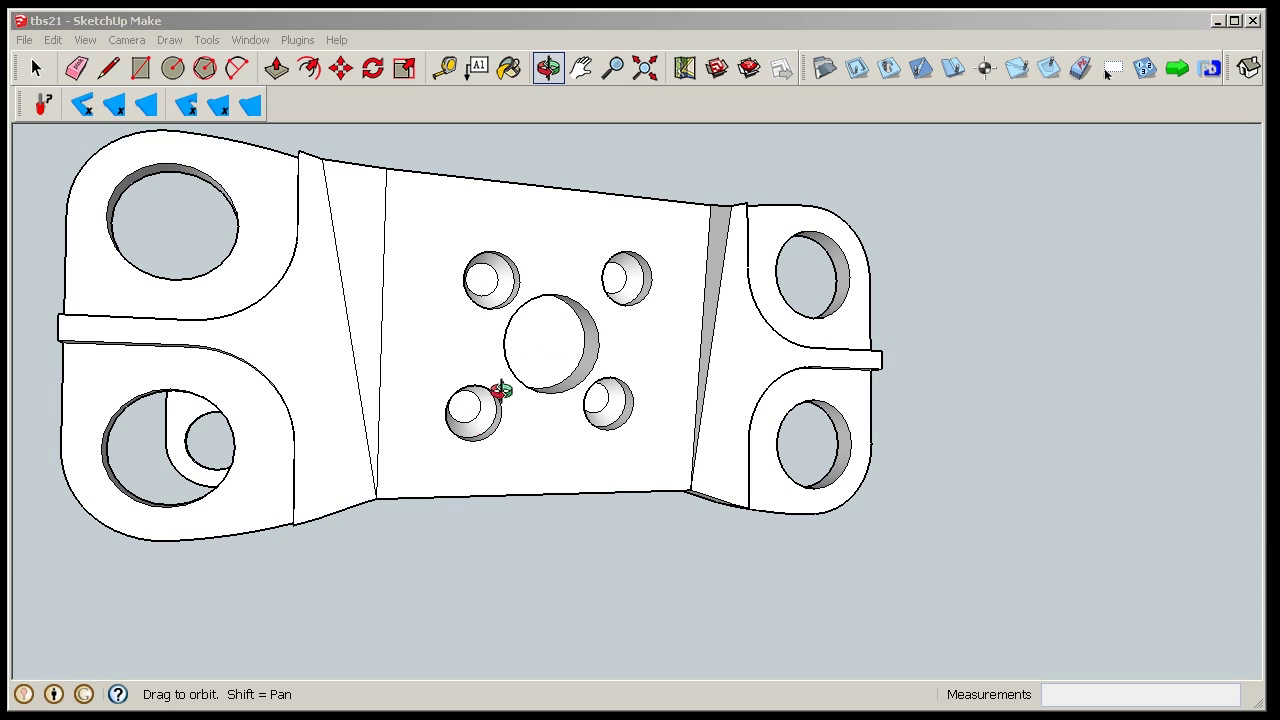
{"action": "scroll", "coordinate": [420, 390], "scroll_direction": "down", "scroll_amount": 3}
{"action": "left_click_drag", "start_coordinate": [423, 386], "coordinate": [582, 425]}
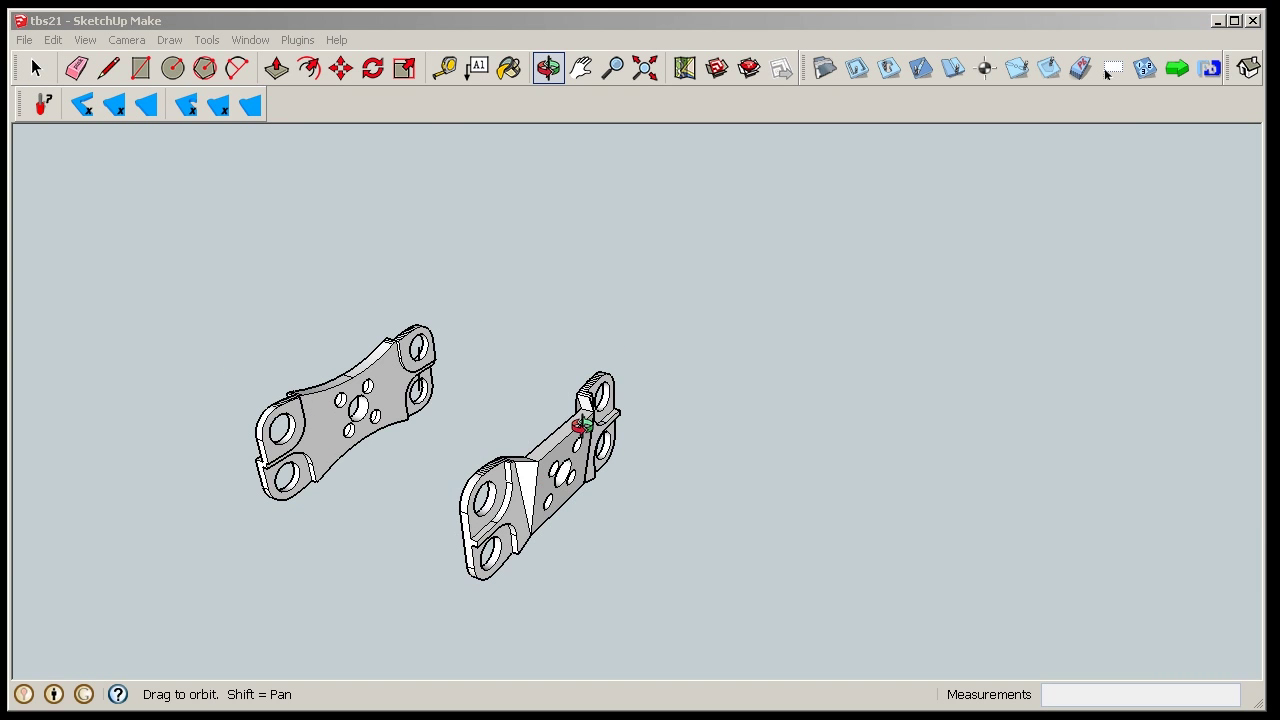
Examine the assembled gimbal with its damper mount, slotted L-shaped bracket and the mounted HERO3 camera.
{"action": "left_click", "coordinate": [574, 82]}
{"action": "left_click_drag", "start_coordinate": [408, 537], "coordinate": [709, 289]}
{"action": "left_click_drag", "start_coordinate": [280, 600], "coordinate": [802, 445]}
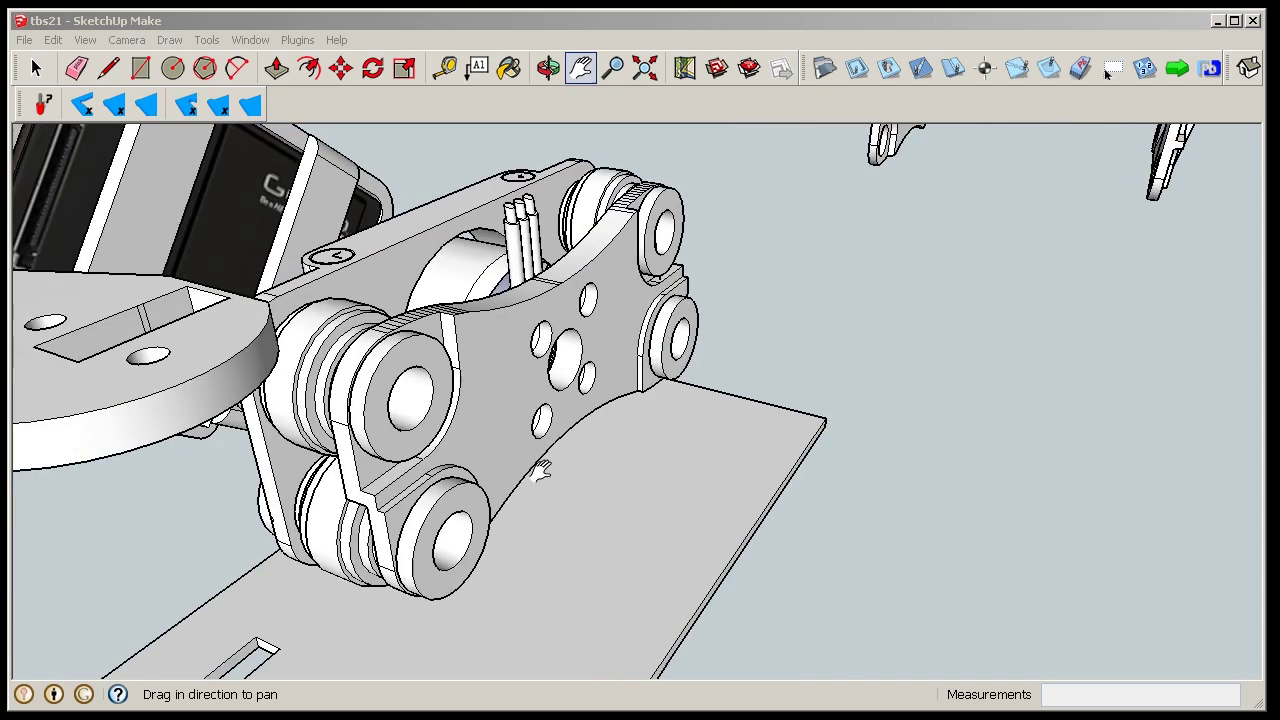
{"action": "middle_click_drag", "start_coordinate": [540, 470], "coordinate": [722, 472]}
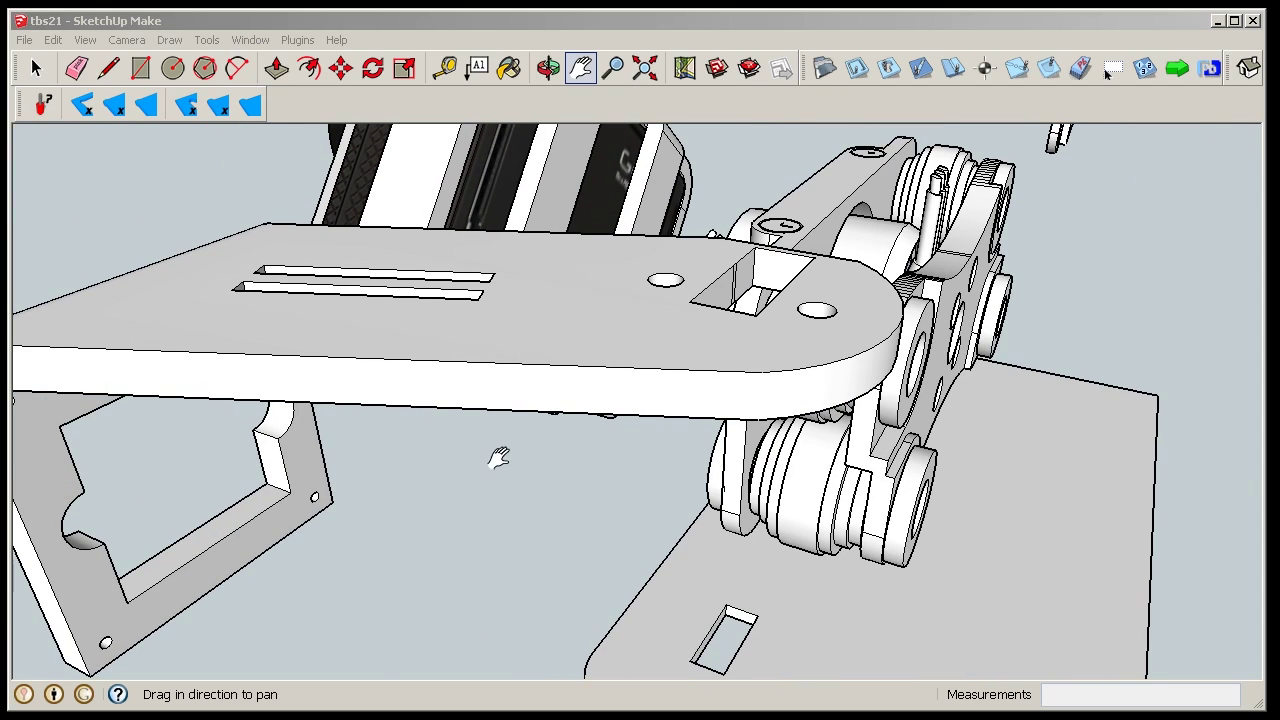
{"action": "middle_click_drag", "start_coordinate": [499, 457], "coordinate": [520, 422]}
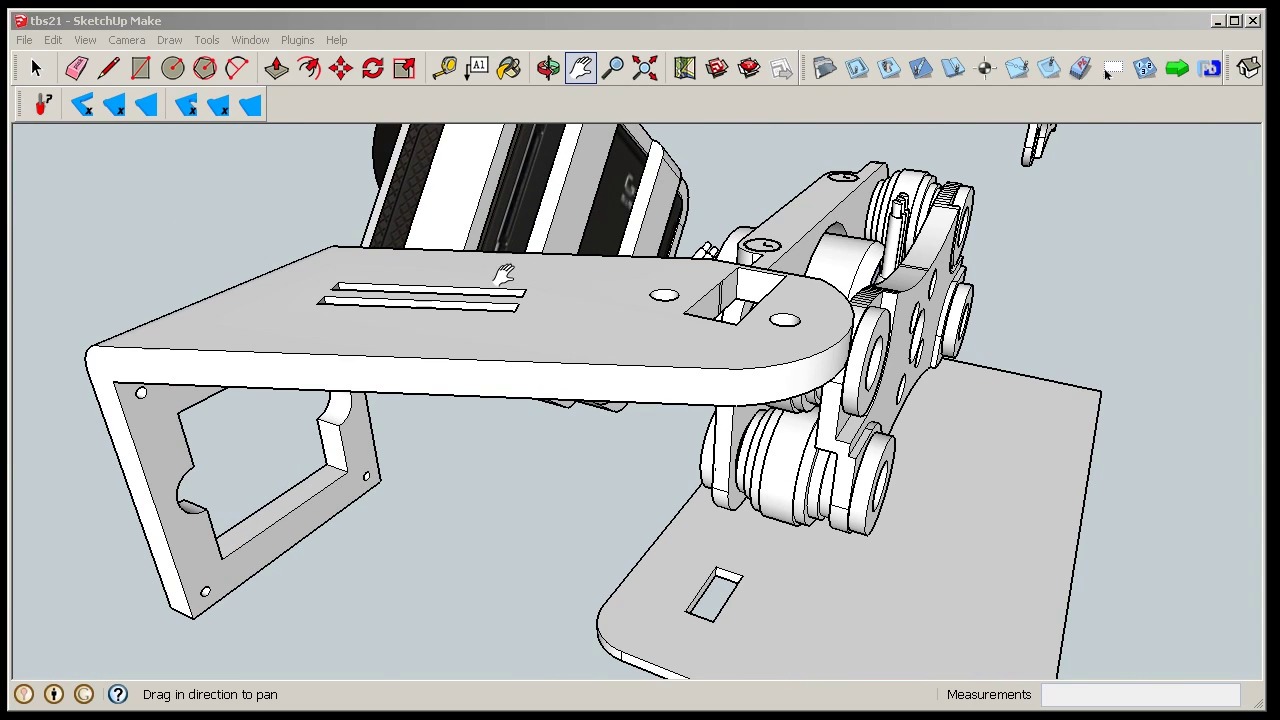
{"action": "left_click", "coordinate": [547, 68]}
{"action": "left_click_drag", "start_coordinate": [484, 331], "coordinate": [713, 437]}
{"action": "scroll", "coordinate": [757, 357], "scroll_direction": "down", "scroll_amount": 3}
{"action": "left_click_drag", "start_coordinate": [815, 435], "coordinate": [825, 322]}
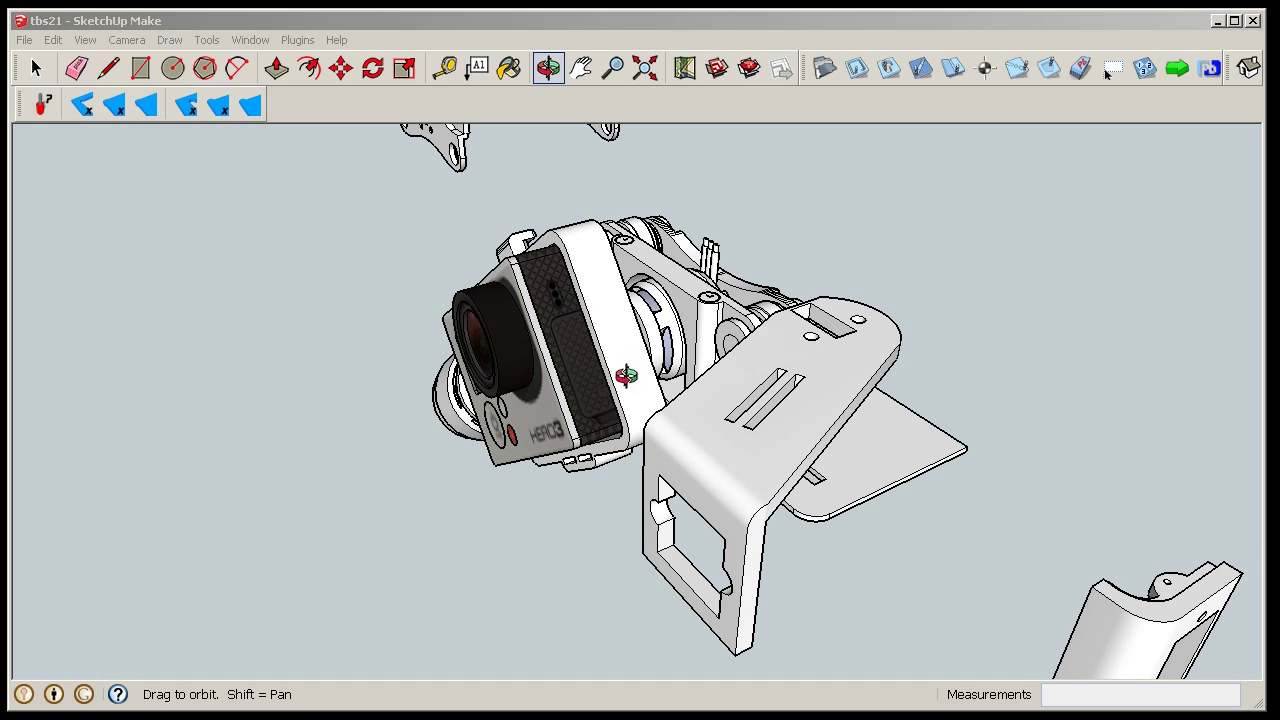
{"action": "left_click_drag", "start_coordinate": [737, 420], "coordinate": [702, 406]}
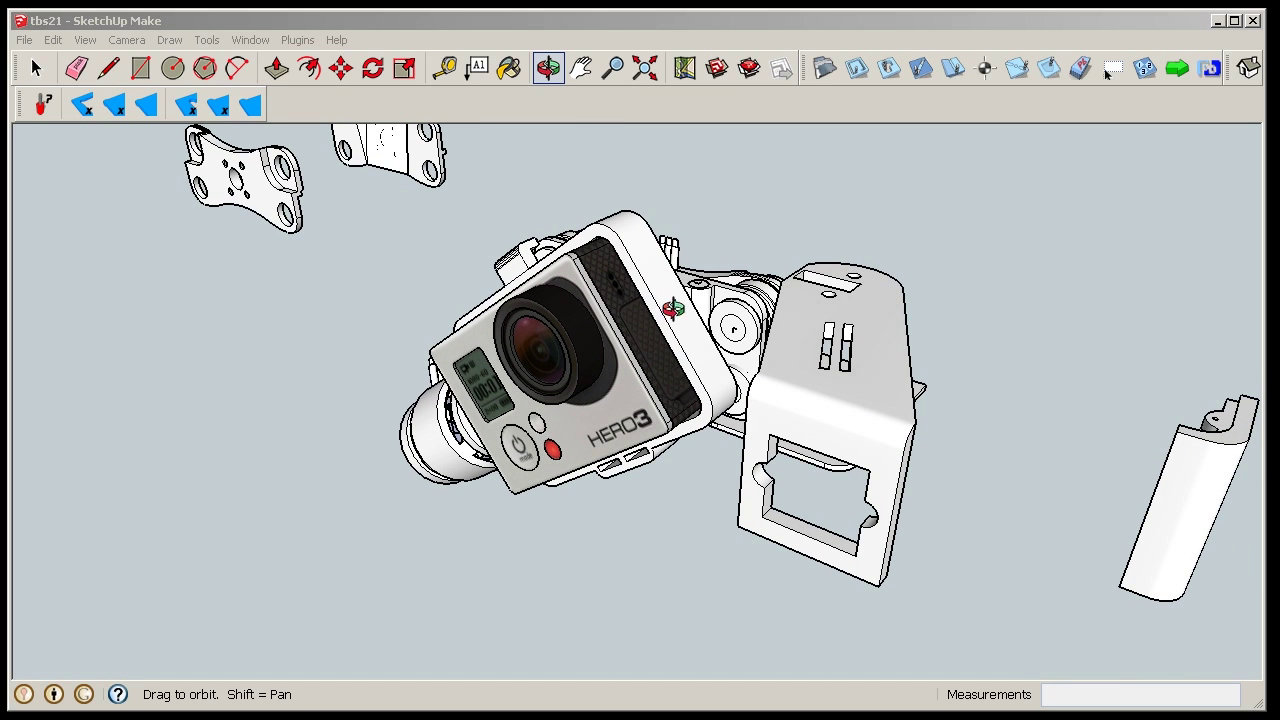
{"action": "left_click_drag", "start_coordinate": [706, 338], "coordinate": [700, 365]}
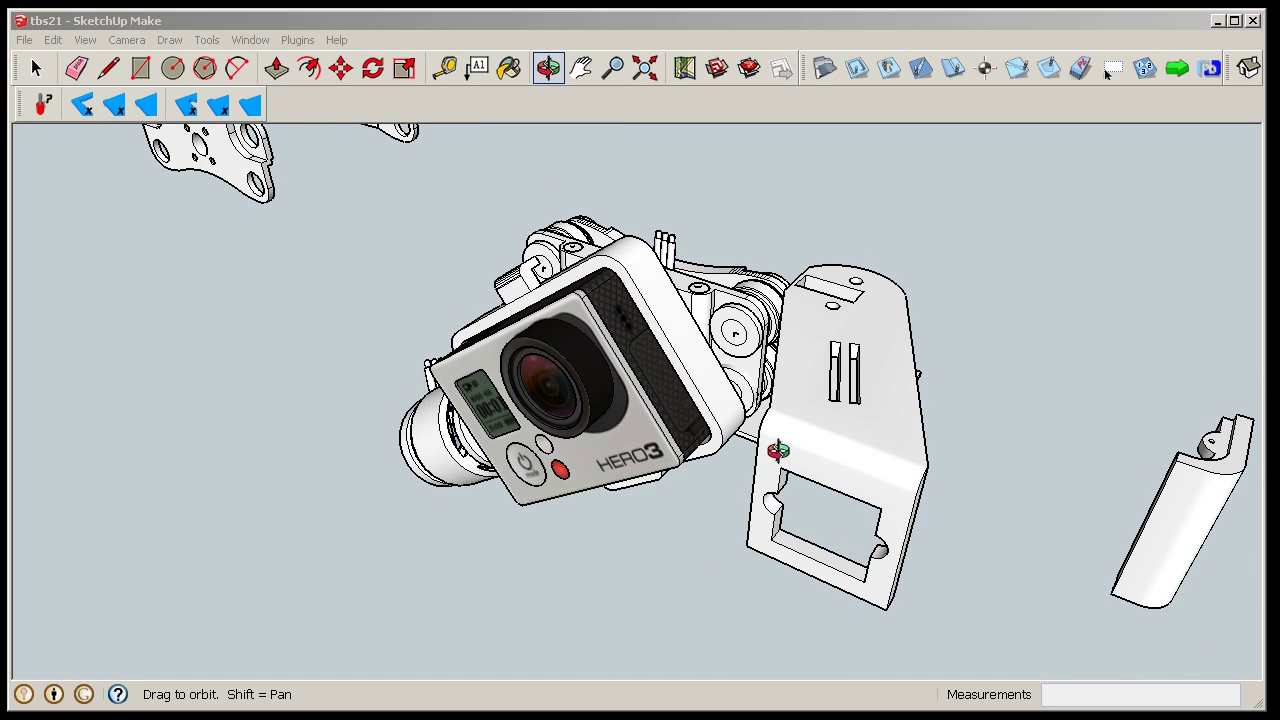
Examine the mounted HERO3 camera with its roll motor housing and dampers, and the bracket with the rectangular motor cutout beside it.
{"action": "left_click_drag", "start_coordinate": [778, 451], "coordinate": [889, 489]}
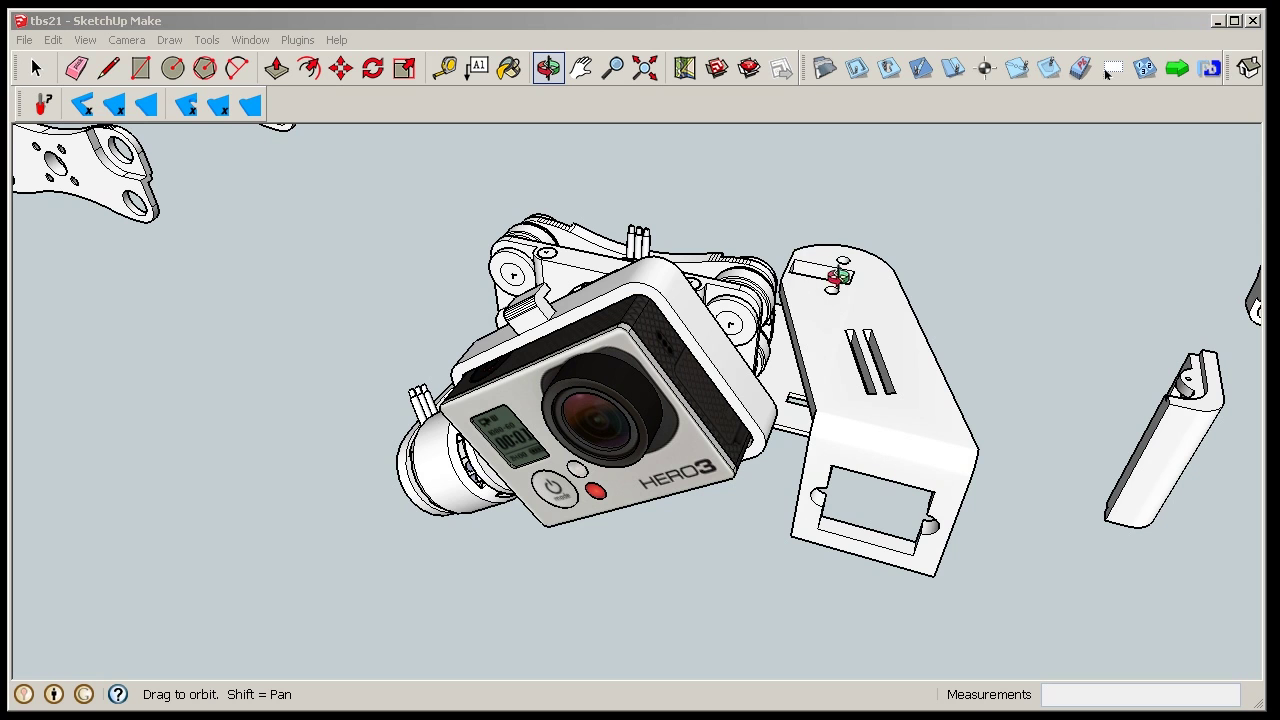
{"action": "left_click_drag", "start_coordinate": [824, 359], "coordinate": [920, 412]}
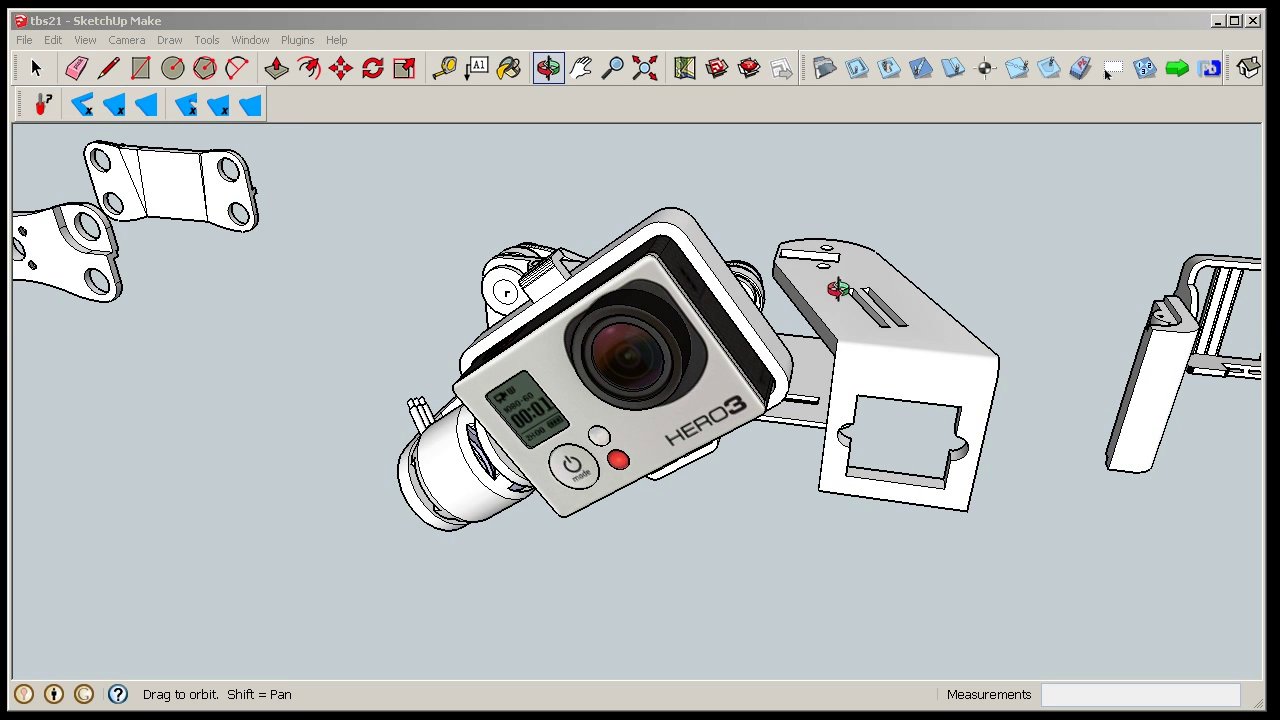
{"action": "left_click_drag", "start_coordinate": [780, 313], "coordinate": [441, 677]}
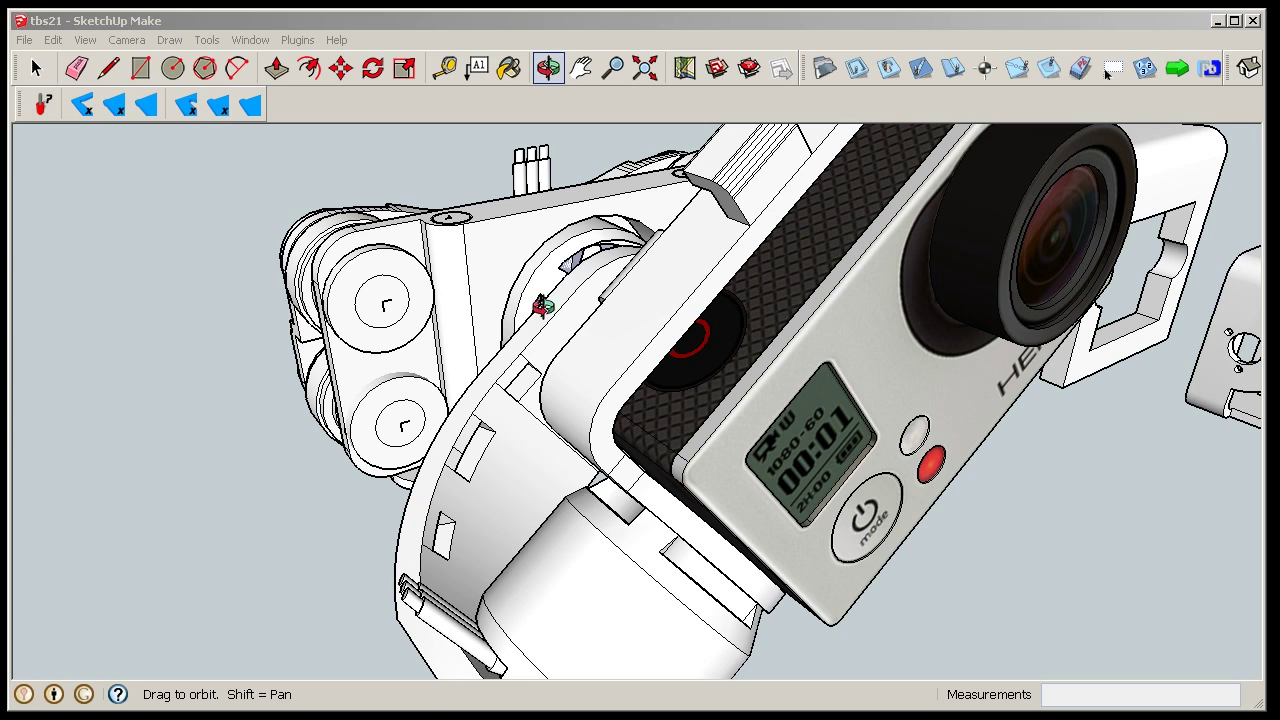
{"action": "left_click_drag", "start_coordinate": [520, 454], "coordinate": [929, 355]}
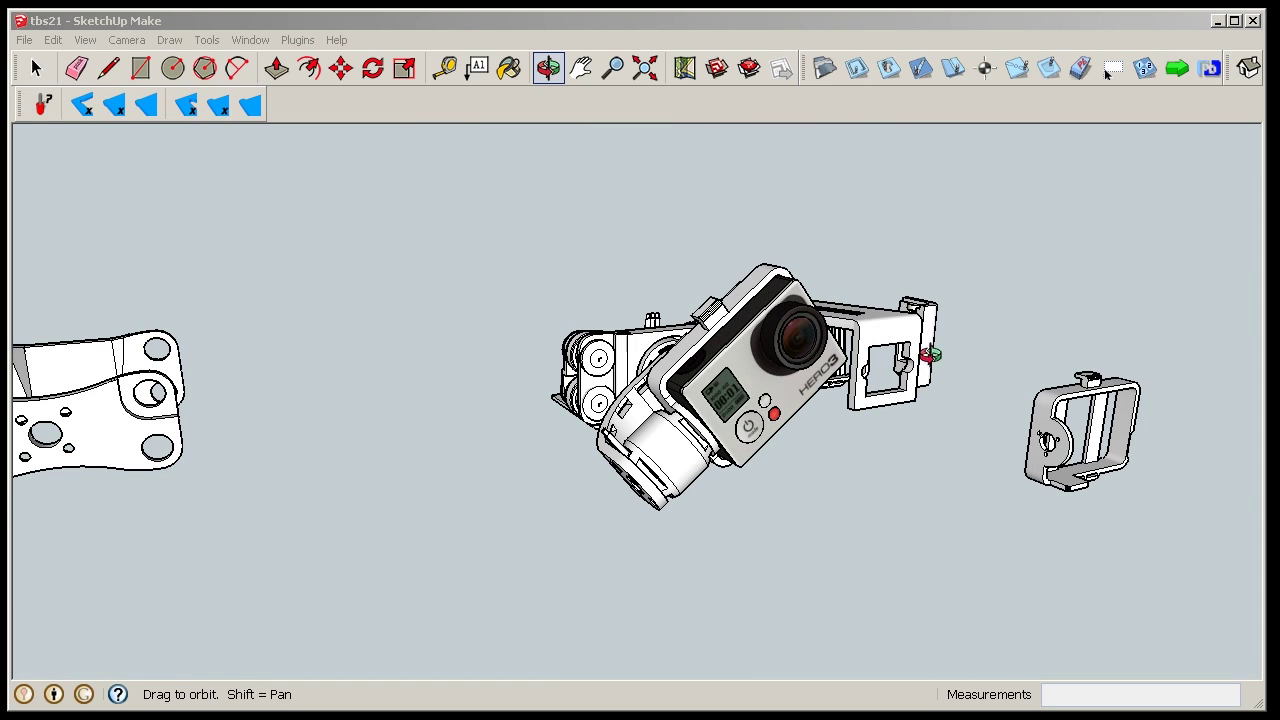
{"action": "left_click_drag", "start_coordinate": [713, 300], "coordinate": [737, 410]}
{"action": "scroll", "coordinate": [769, 404], "scroll_direction": "down", "scroll_amount": 2}
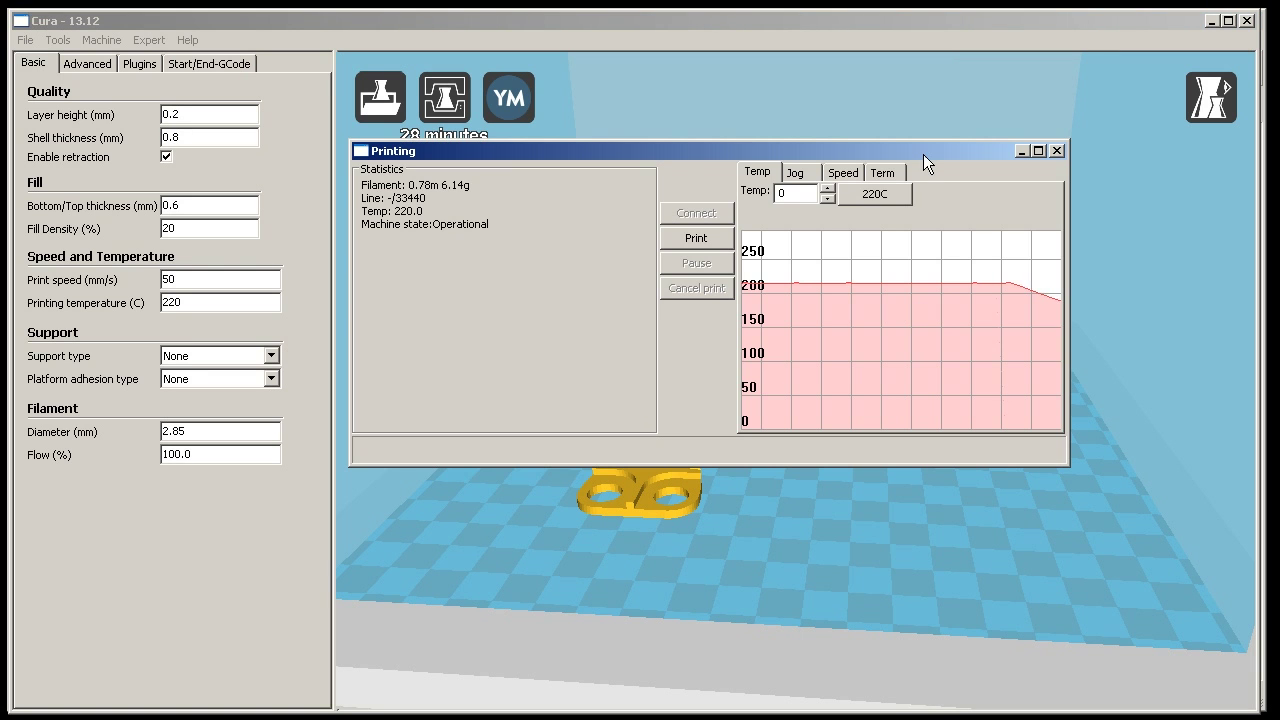
Close the Printing window in Cura to uncover the damper plate on the build platform.
{"action": "left_click_drag", "start_coordinate": [925, 163], "coordinate": [988, 240]}
{"action": "left_click", "coordinate": [1045, 234]}
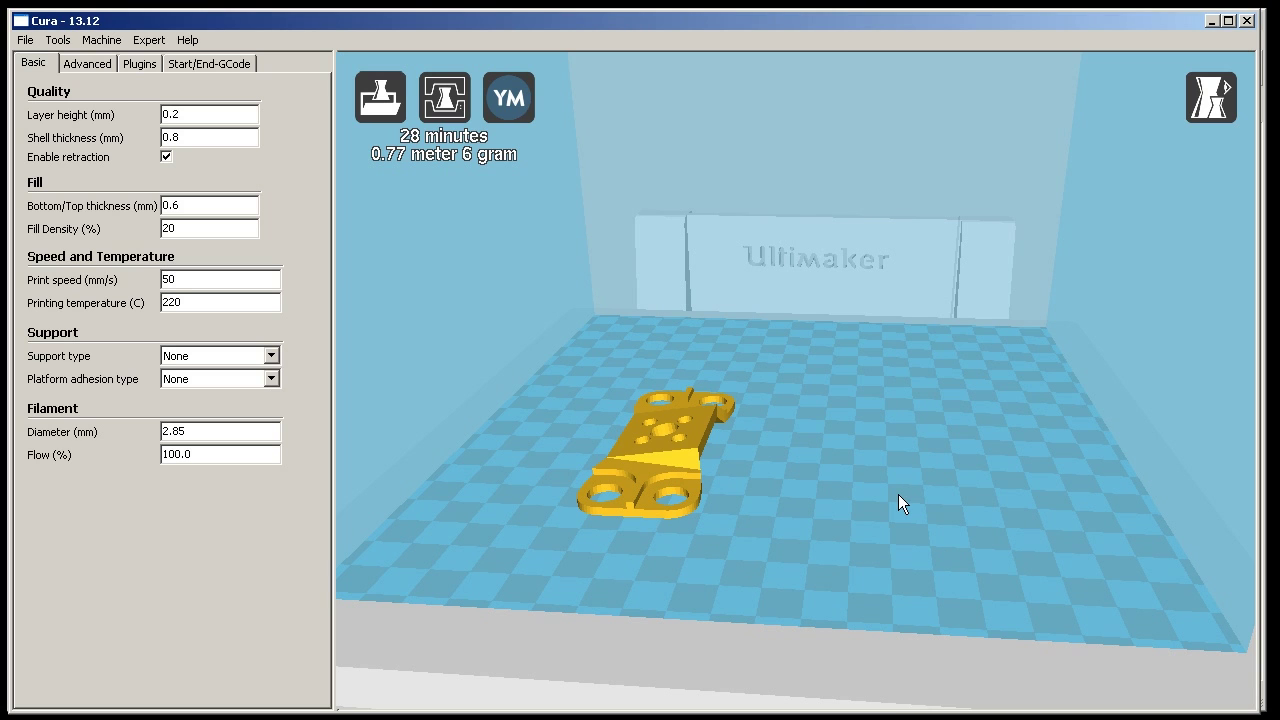